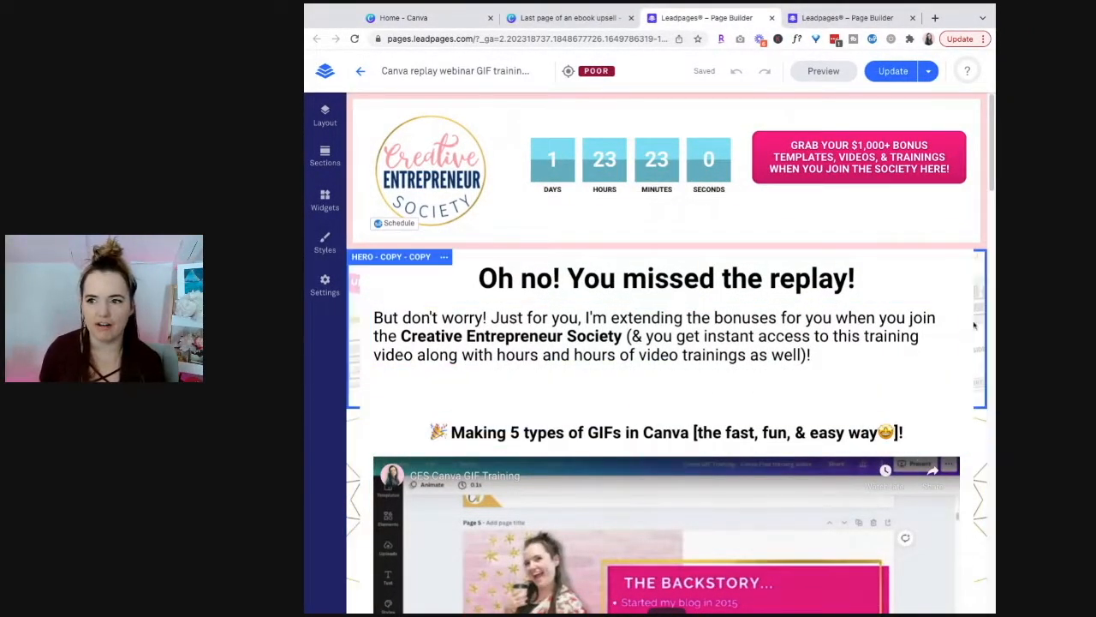
Step: Look through the whole replay page, from the header countdown to the bonus sections and closing countdown
{"action": "left_click_drag", "start_coordinate": [304, 387], "coordinate": [290, 388]}
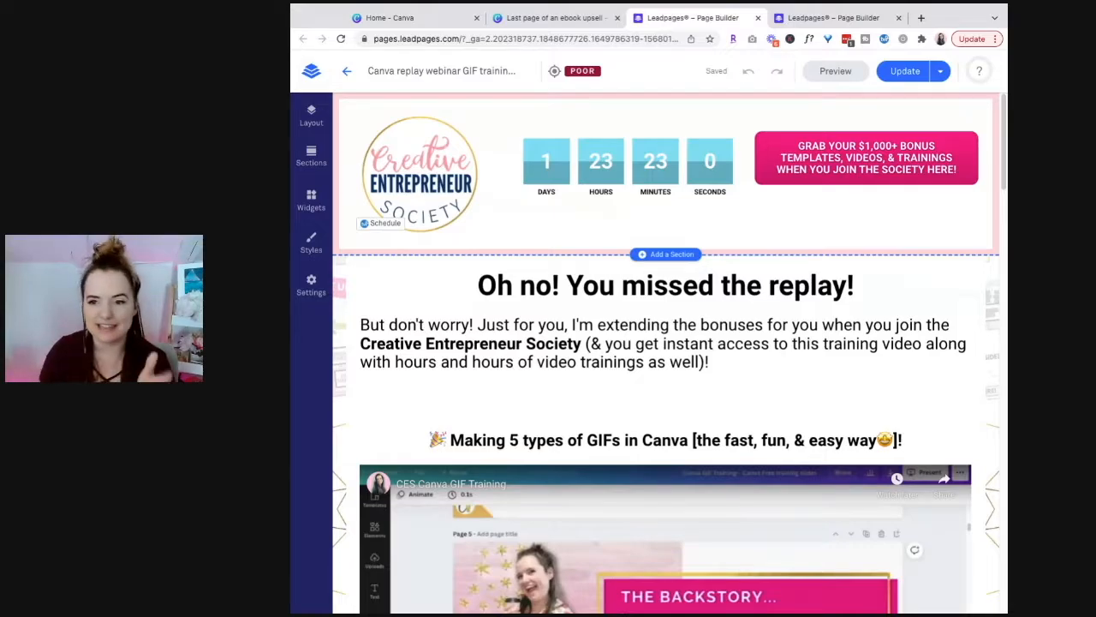
{"action": "scroll", "coordinate": [860, 258], "scroll_direction": "down", "scroll_amount": 3}
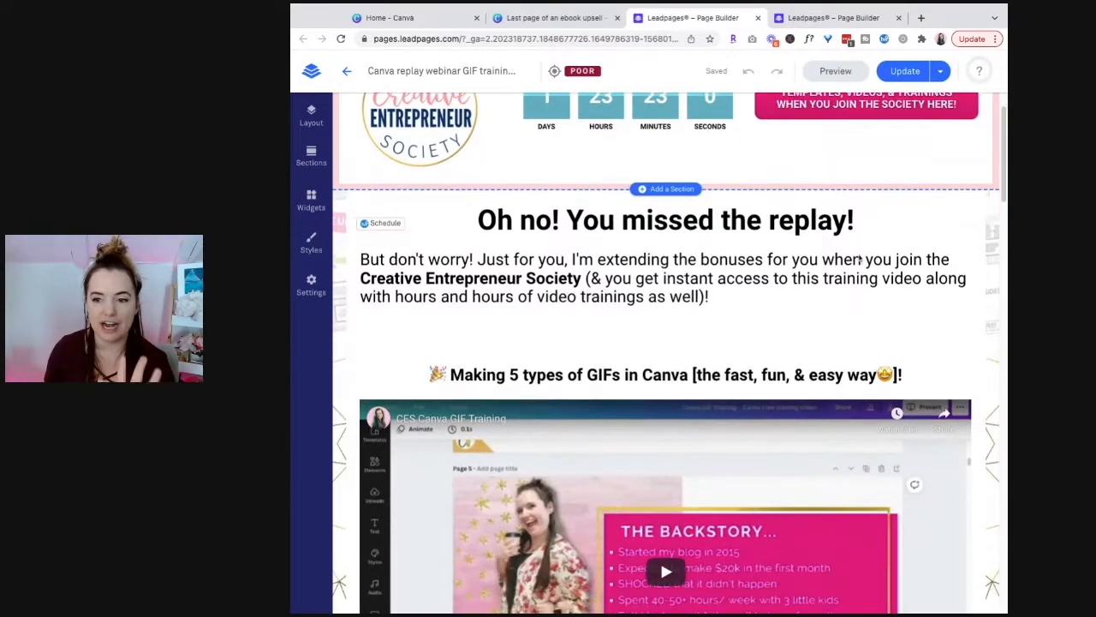
{"action": "scroll", "coordinate": [865, 247], "scroll_direction": "down", "scroll_amount": 8}
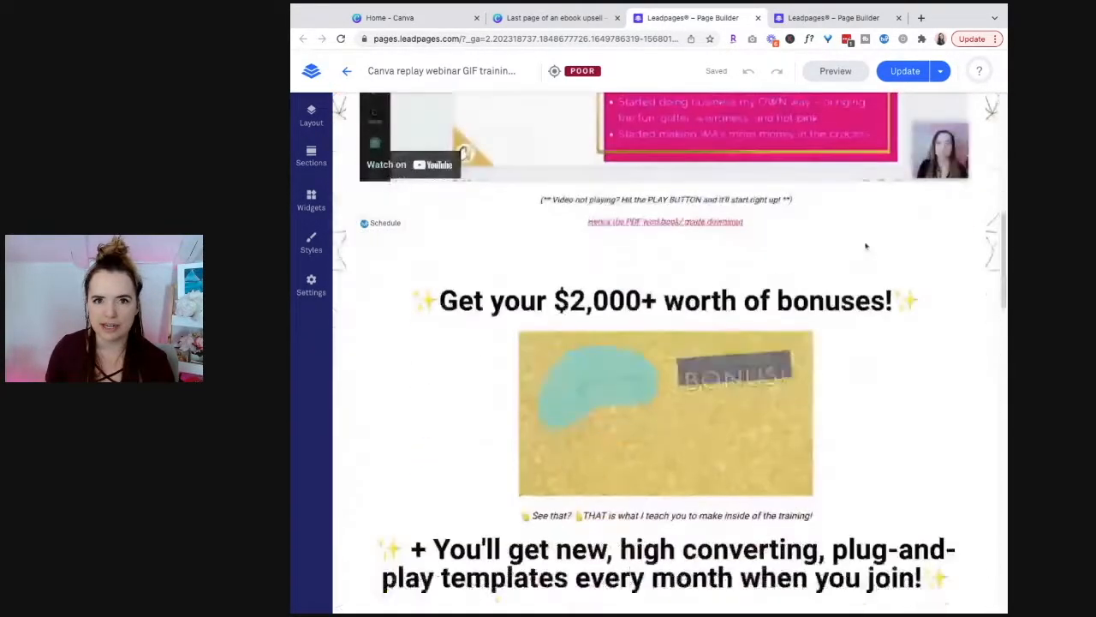
{"action": "scroll", "coordinate": [860, 269], "scroll_direction": "down", "scroll_amount": 6}
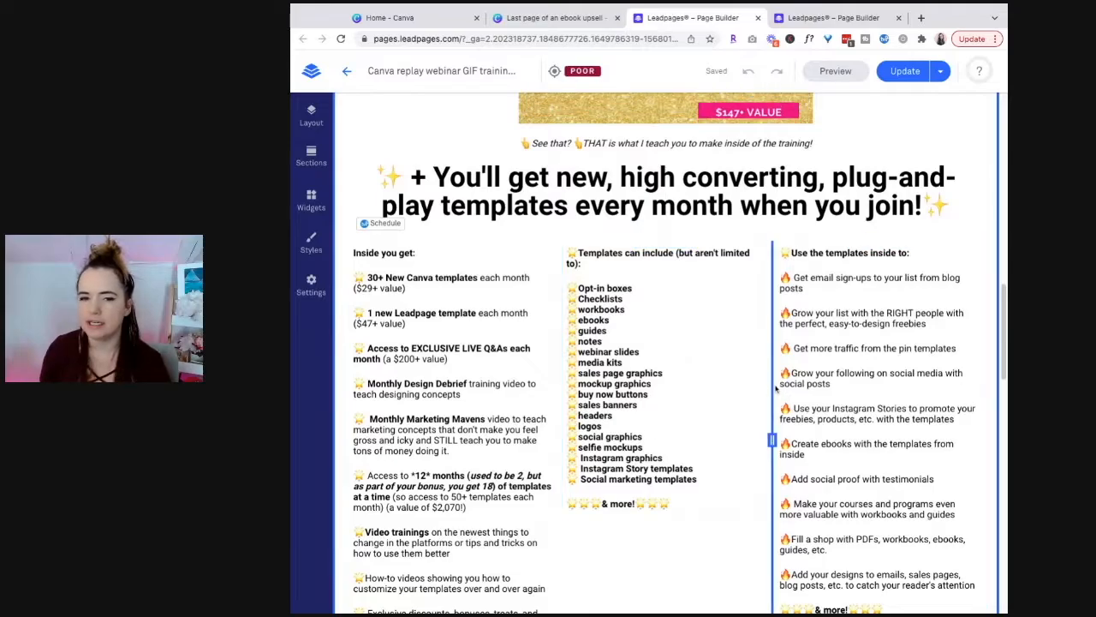
{"action": "scroll", "coordinate": [717, 400], "scroll_direction": "up", "scroll_amount": 3}
{"action": "scroll", "coordinate": [717, 400], "scroll_direction": "down", "scroll_amount": 1}
{"action": "scroll", "coordinate": [774, 390], "scroll_direction": "down", "scroll_amount": 10}
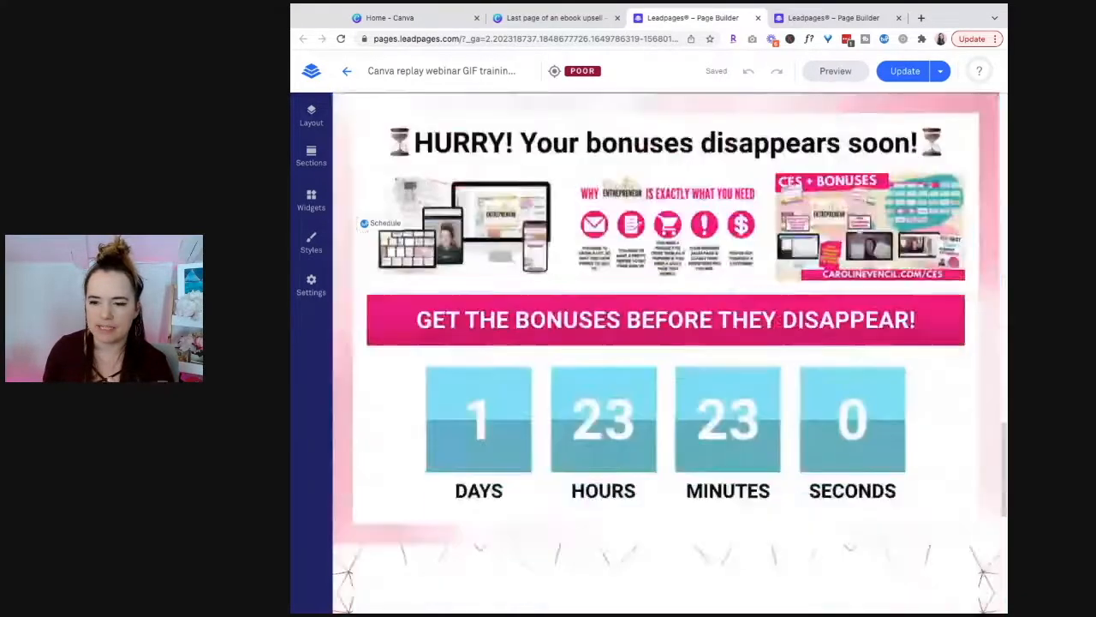
{"action": "scroll", "coordinate": [774, 393], "scroll_direction": "down", "scroll_amount": 4}
{"action": "scroll", "coordinate": [774, 392], "scroll_direction": "up", "scroll_amount": 20}
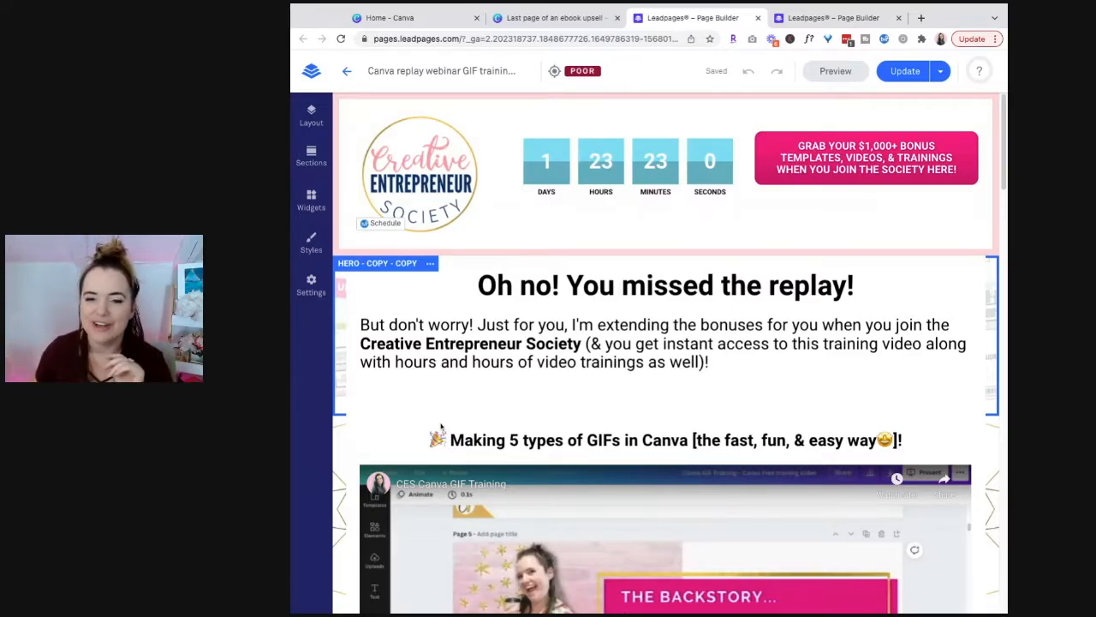
Step: Compare the Standard and Evergreen types on the header countdown timer, finishing with Standard selected
{"action": "left_click", "coordinate": [674, 179]}
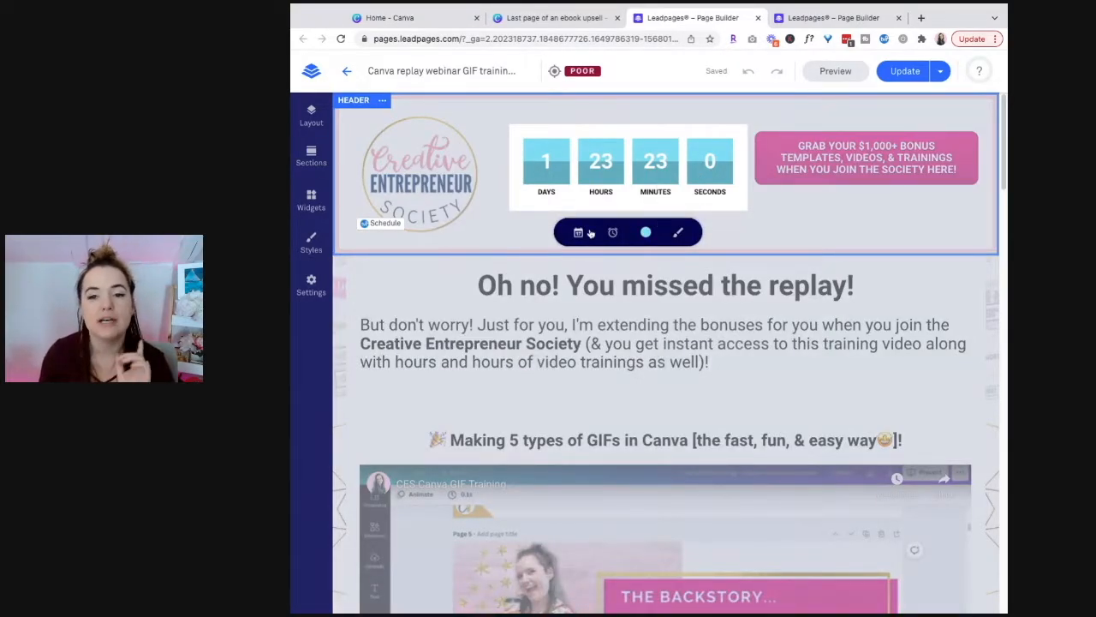
{"action": "left_click", "coordinate": [791, 235]}
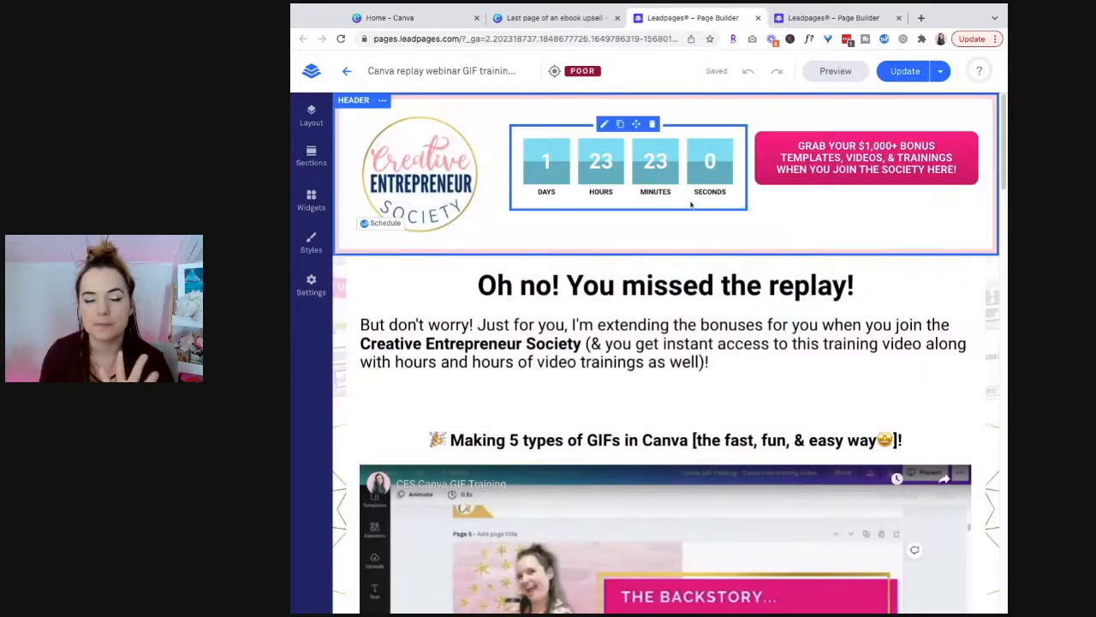
{"action": "left_click", "coordinate": [605, 156]}
{"action": "left_click", "coordinate": [578, 232]}
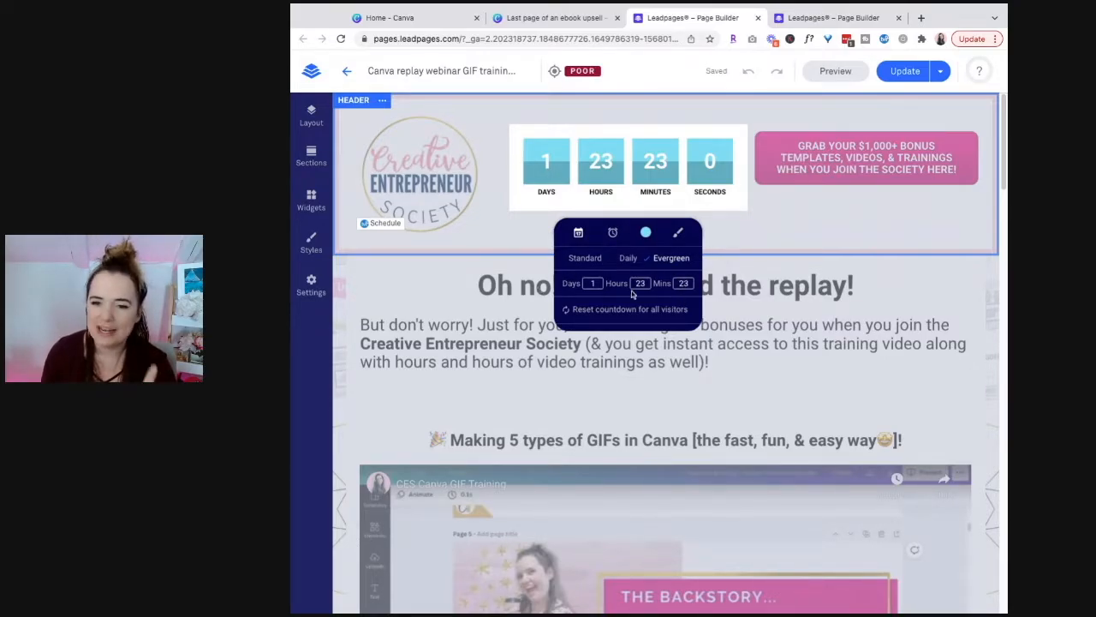
{"action": "left_click", "coordinate": [584, 259]}
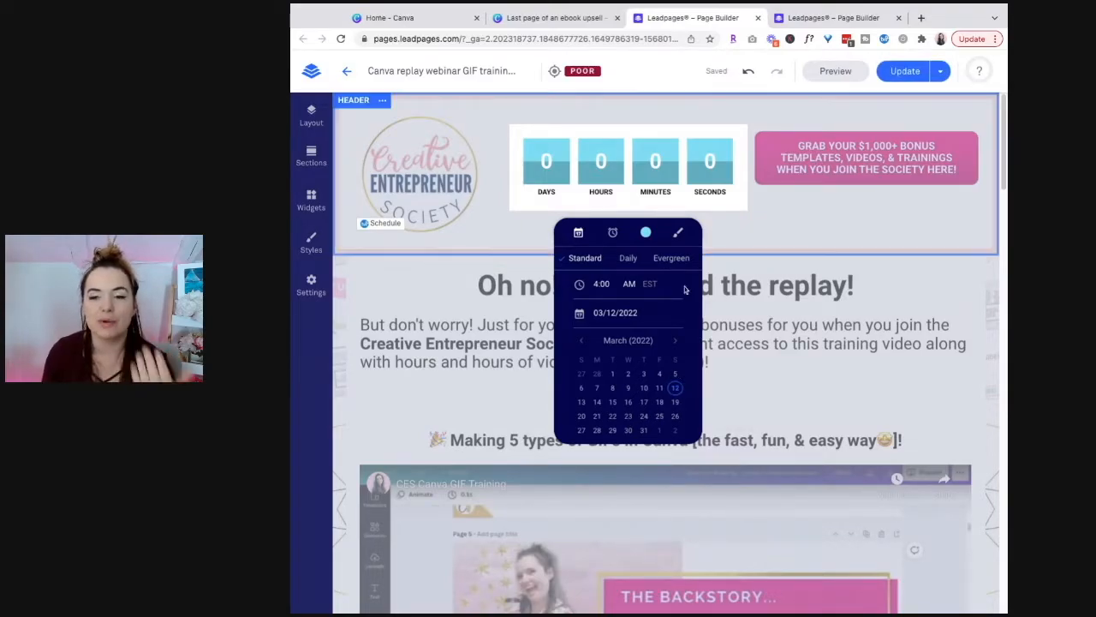
{"action": "left_click", "coordinate": [668, 258]}
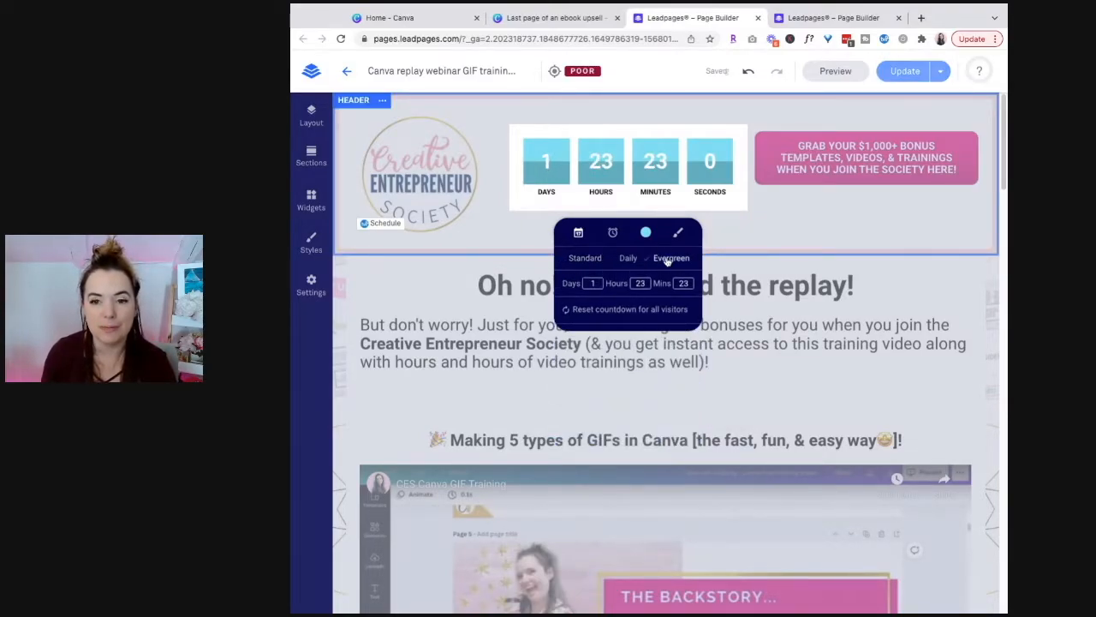
{"action": "left_click", "coordinate": [586, 258]}
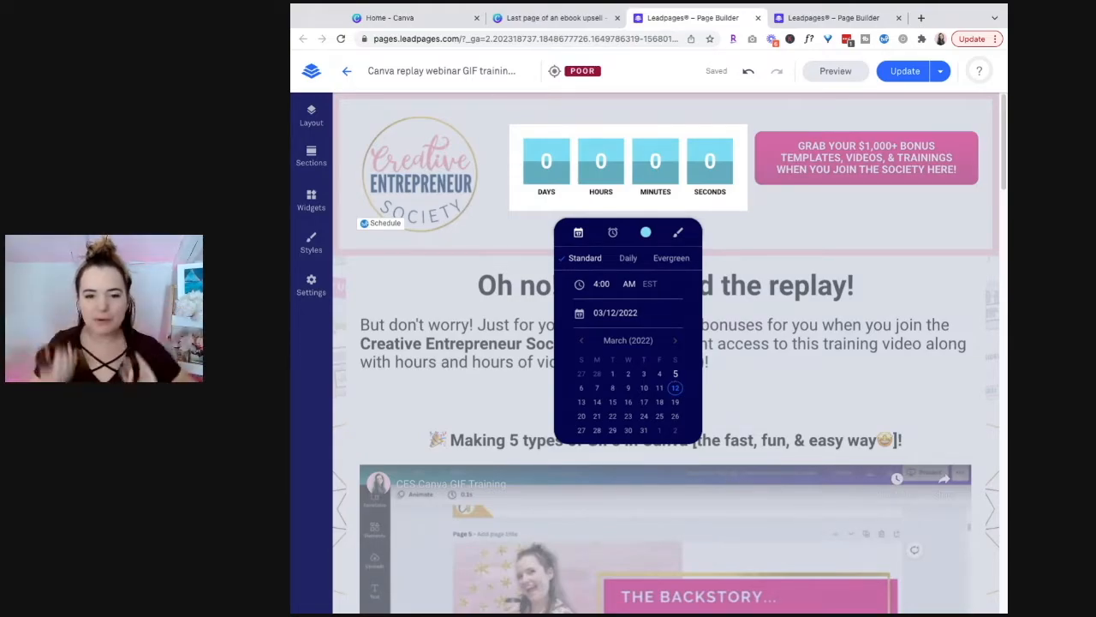
Step: Set the header countdown's expiry action to Show/Hide and its timer type to Evergreen
{"action": "left_click", "coordinate": [613, 232]}
{"action": "left_click", "coordinate": [631, 274]}
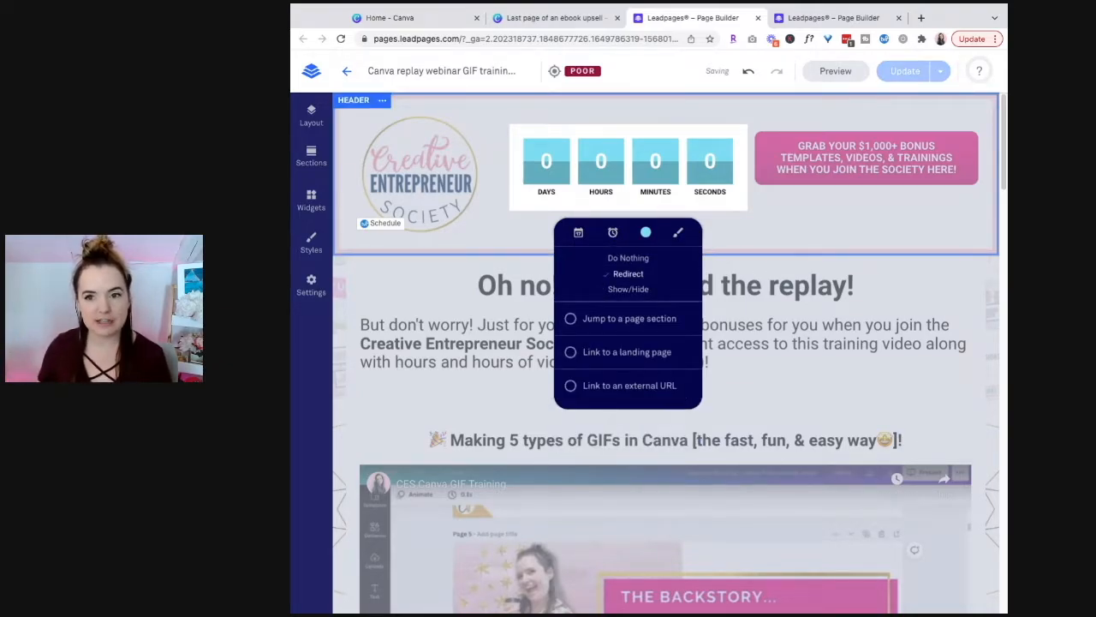
{"action": "left_click", "coordinate": [634, 290]}
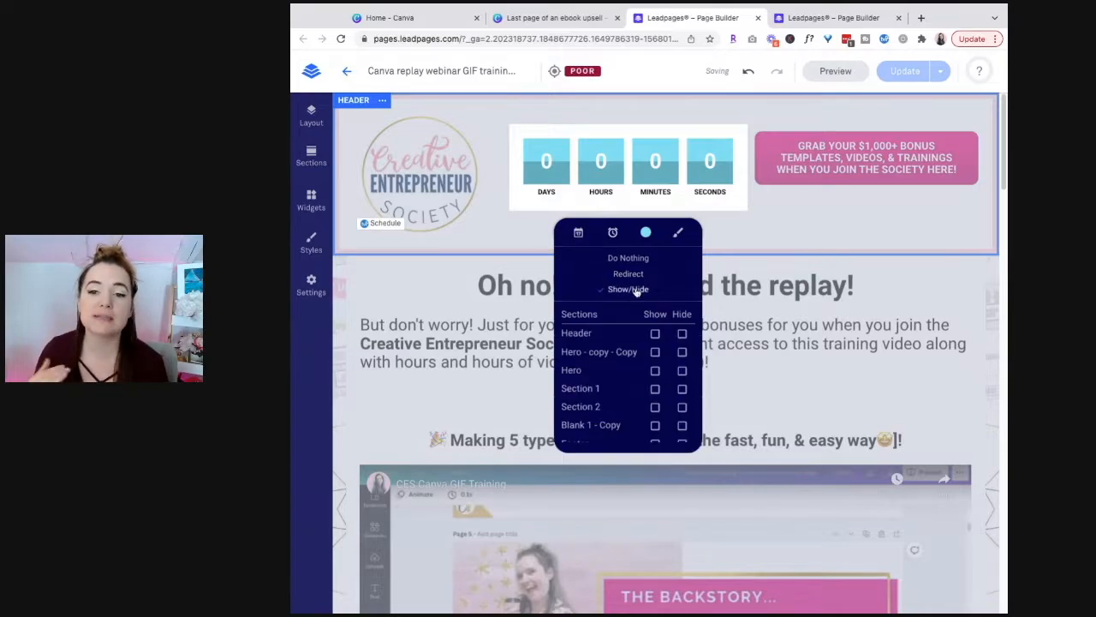
{"action": "left_click", "coordinate": [578, 234]}
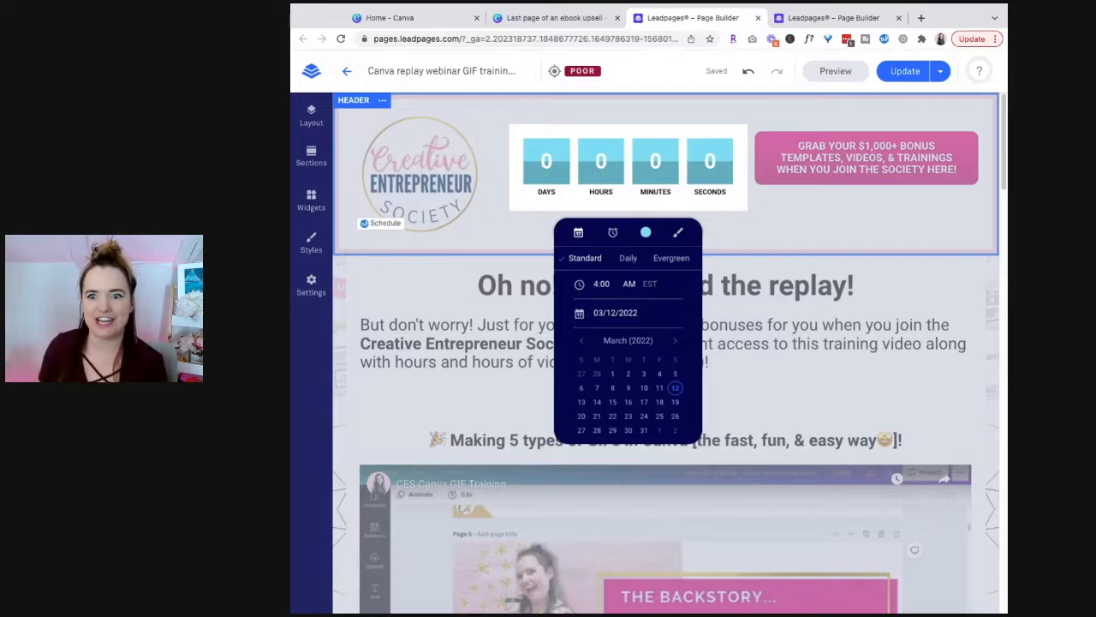
{"action": "left_click", "coordinate": [672, 257]}
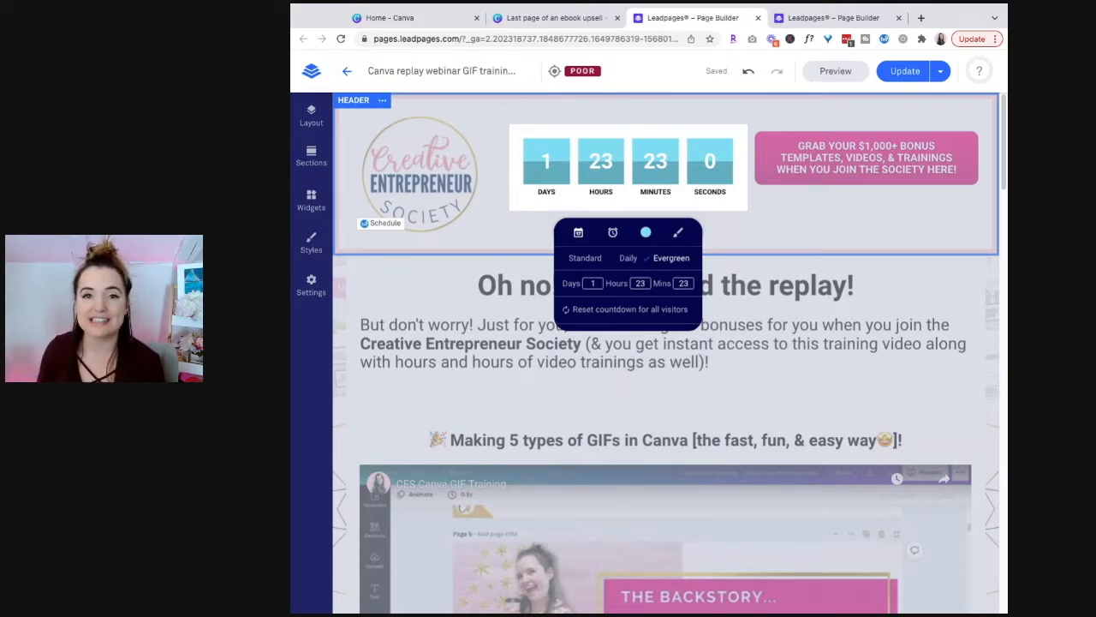
Step: Make the countdown's expiry show the "Hero - copy - Copy" section and hide the "Hero" section
{"action": "left_click", "coordinate": [613, 232]}
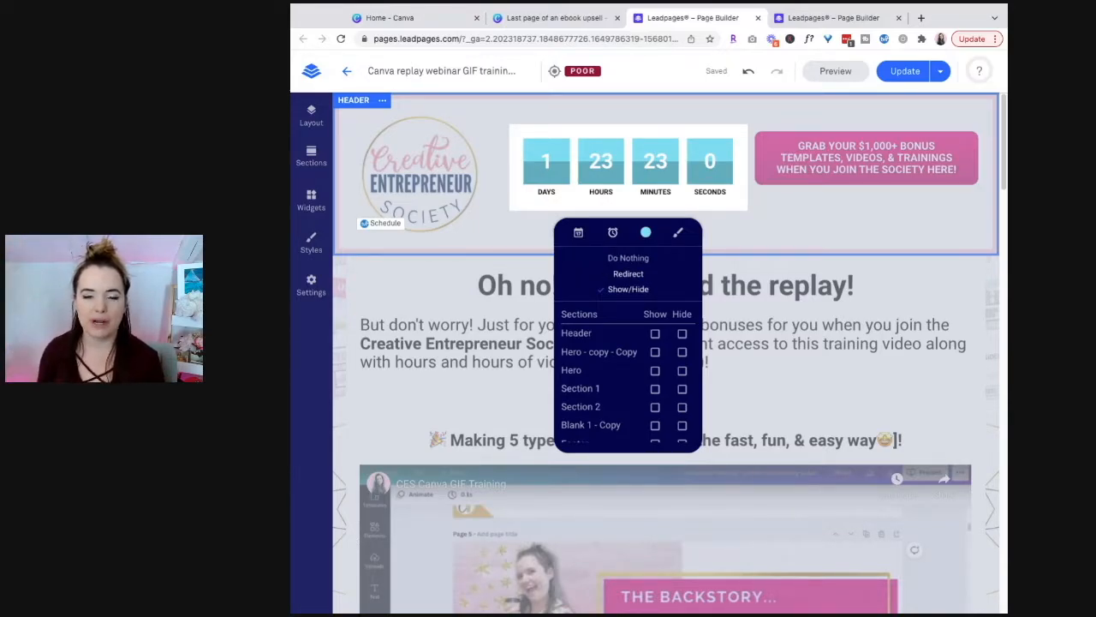
{"action": "left_click", "coordinate": [655, 352]}
{"action": "left_click", "coordinate": [683, 370]}
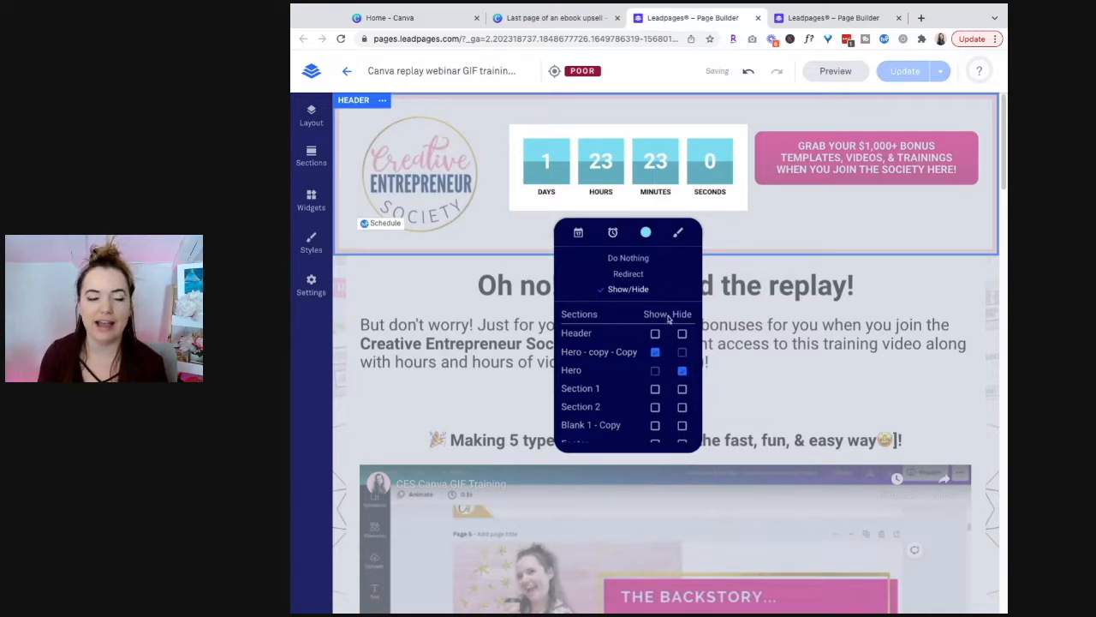
{"action": "left_click", "coordinate": [813, 286]}
Step: Widen the browser window and look over the page from the training video to the Sign Me Up banner
{"action": "scroll", "coordinate": [814, 232], "scroll_direction": "down", "scroll_amount": 3}
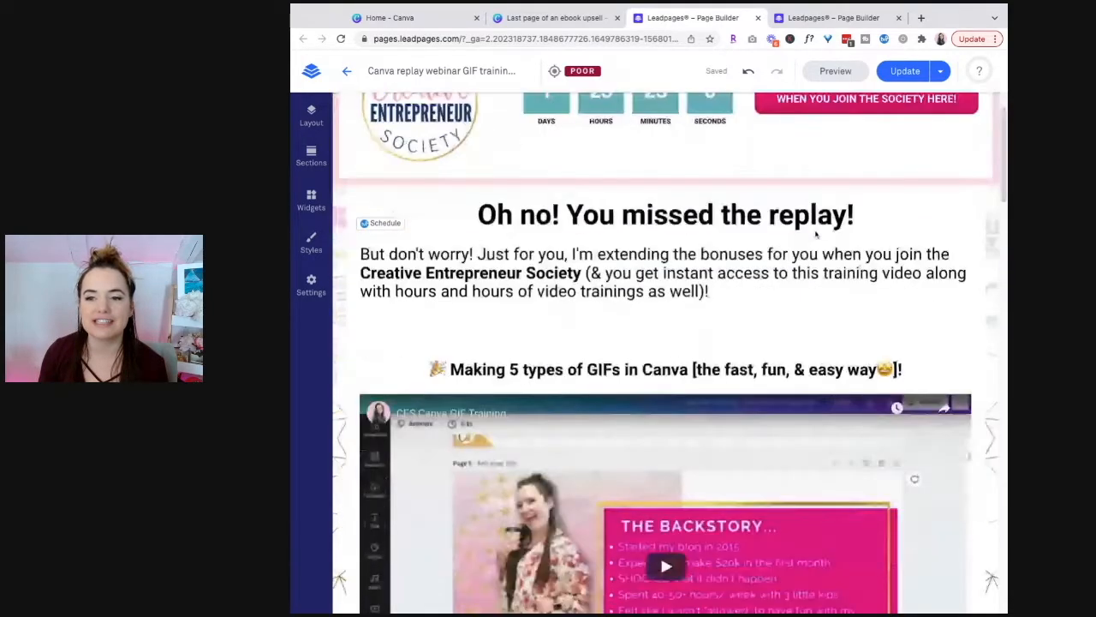
{"action": "scroll", "coordinate": [820, 242], "scroll_direction": "down", "scroll_amount": 2}
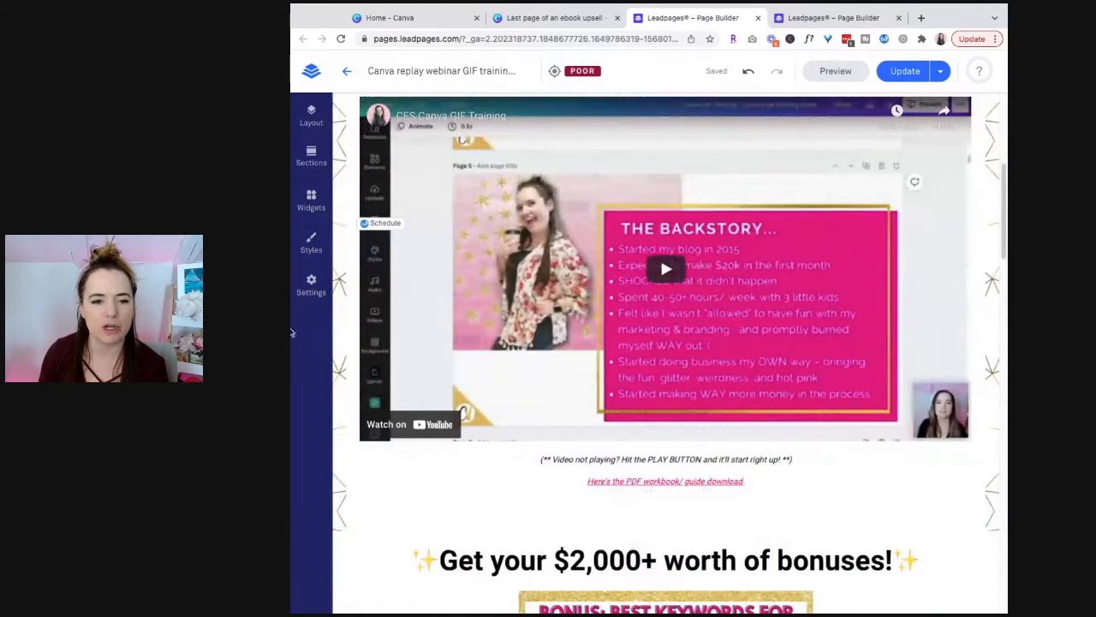
{"action": "left_click_drag", "start_coordinate": [292, 333], "coordinate": [215, 333]}
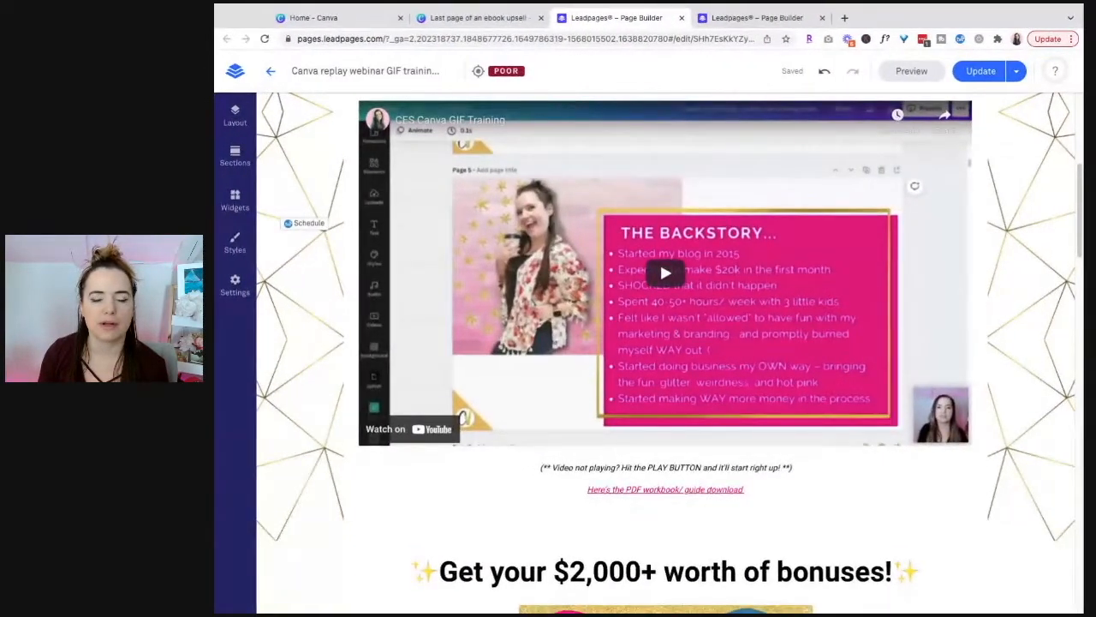
{"action": "scroll", "coordinate": [869, 220], "scroll_direction": "up", "scroll_amount": 5}
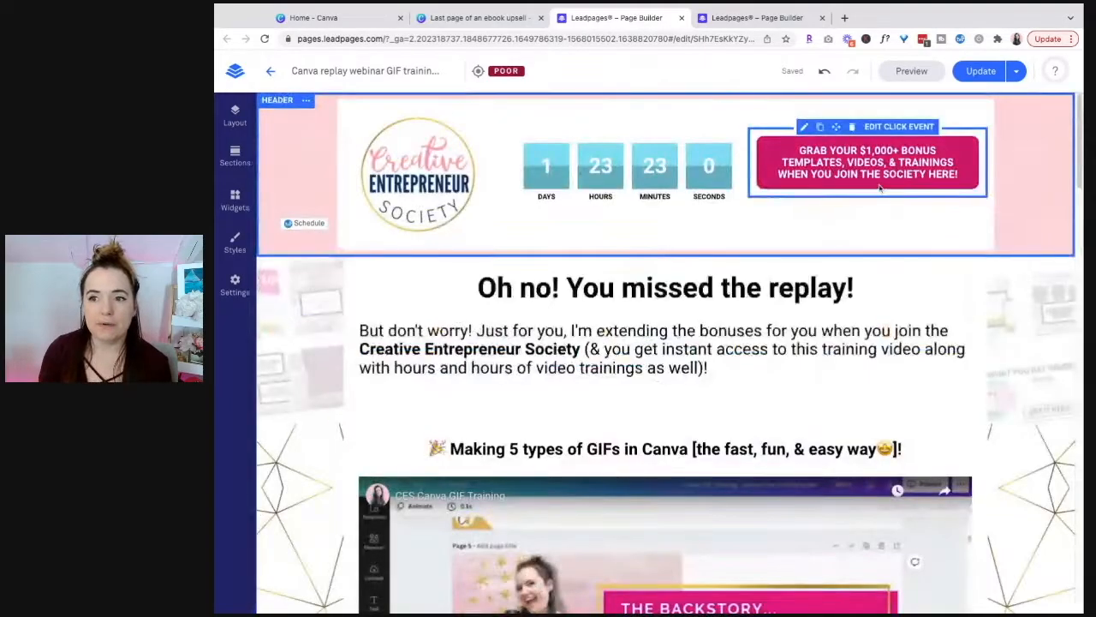
{"action": "scroll", "coordinate": [851, 240], "scroll_direction": "down", "scroll_amount": 20}
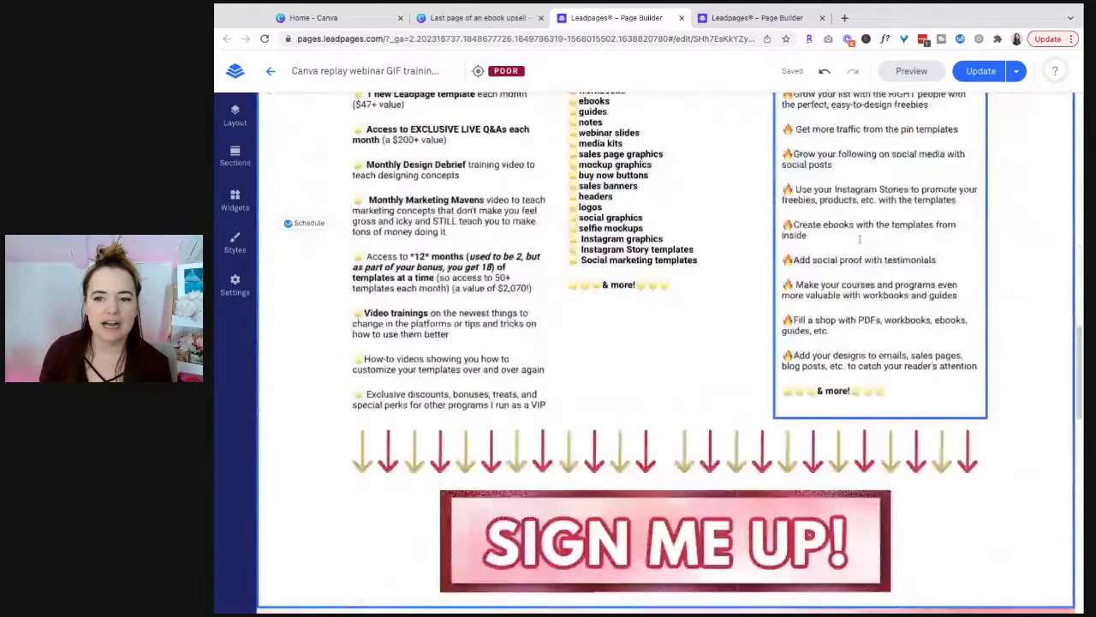
{"action": "scroll", "coordinate": [831, 252], "scroll_direction": "up", "scroll_amount": 20}
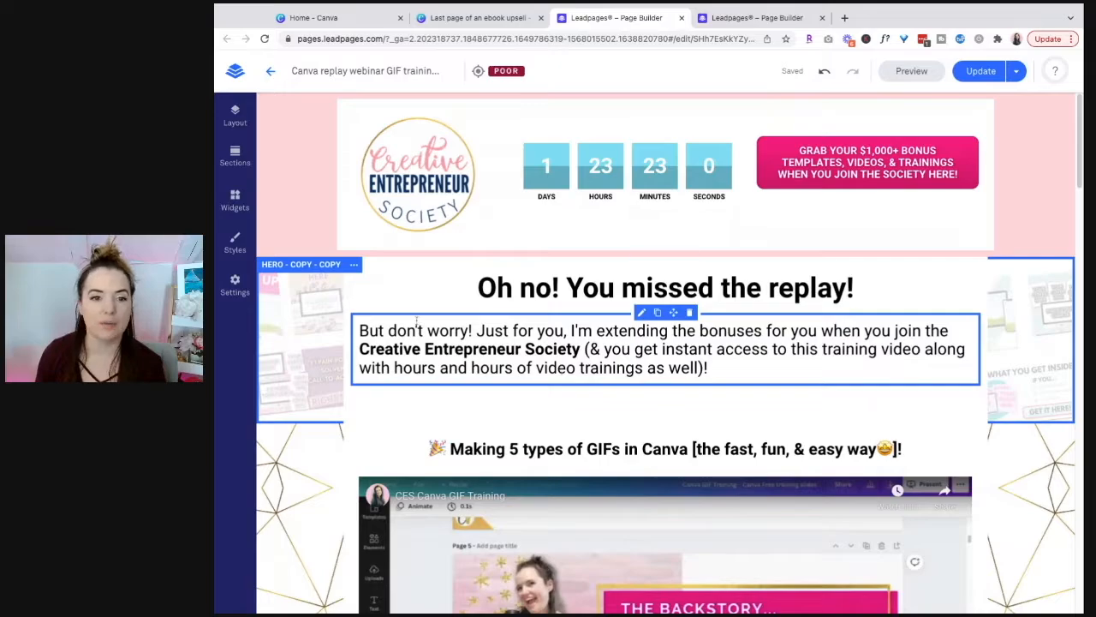
Step: Check which sections the header countdown shows and hides when it expires
{"action": "left_click", "coordinate": [600, 201]}
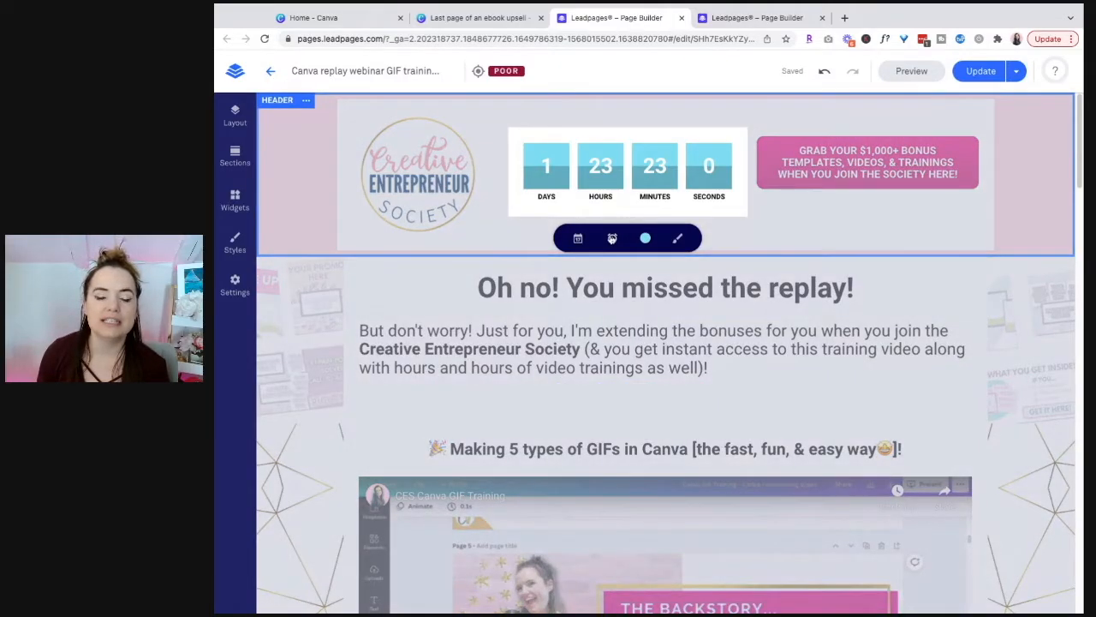
{"action": "left_click", "coordinate": [612, 238]}
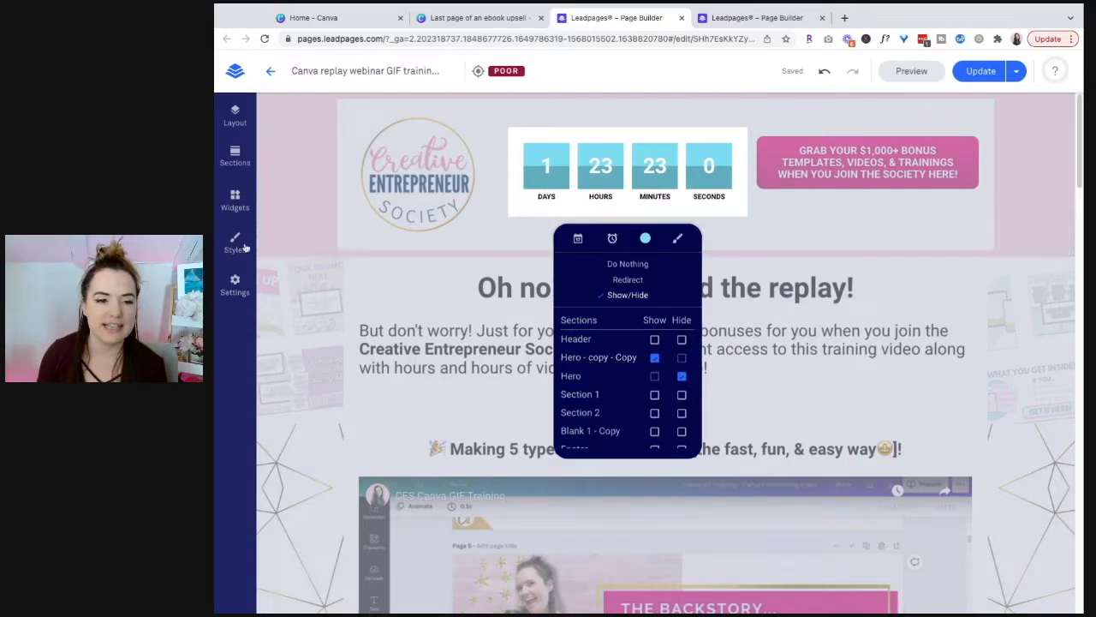
{"action": "left_click", "coordinate": [280, 281]}
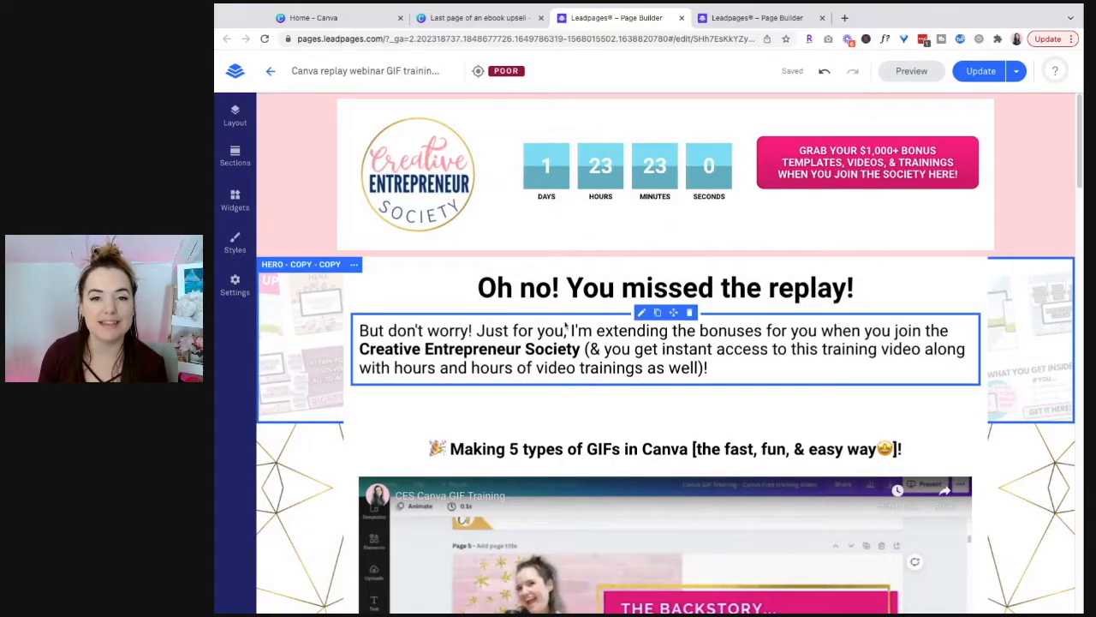
Step: Examine the missed-replay message and the training video section beneath it
{"action": "scroll", "coordinate": [571, 321], "scroll_direction": "down", "scroll_amount": 3}
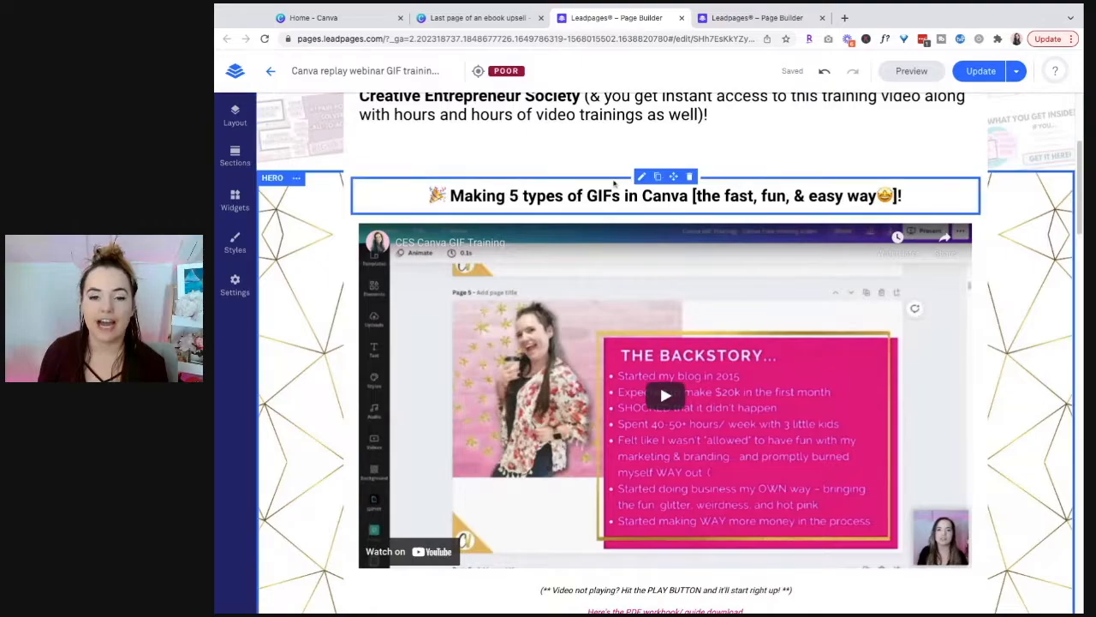
{"action": "scroll", "coordinate": [921, 364], "scroll_direction": "down", "scroll_amount": 4}
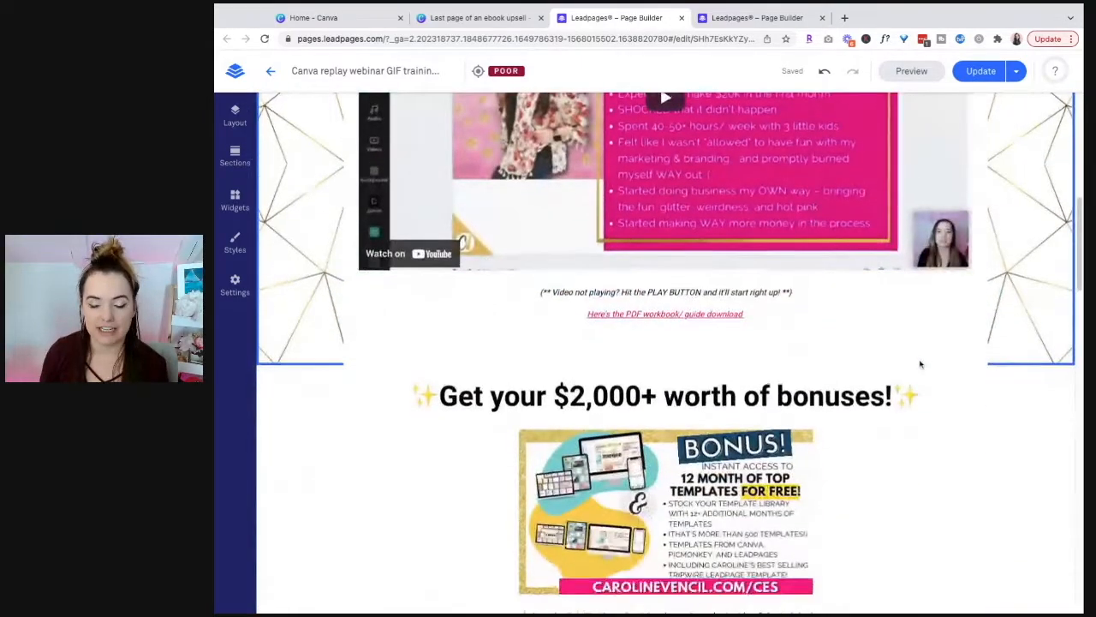
{"action": "scroll", "coordinate": [921, 364], "scroll_direction": "up", "scroll_amount": 2}
{"action": "scroll", "coordinate": [921, 364], "scroll_direction": "up", "scroll_amount": 2}
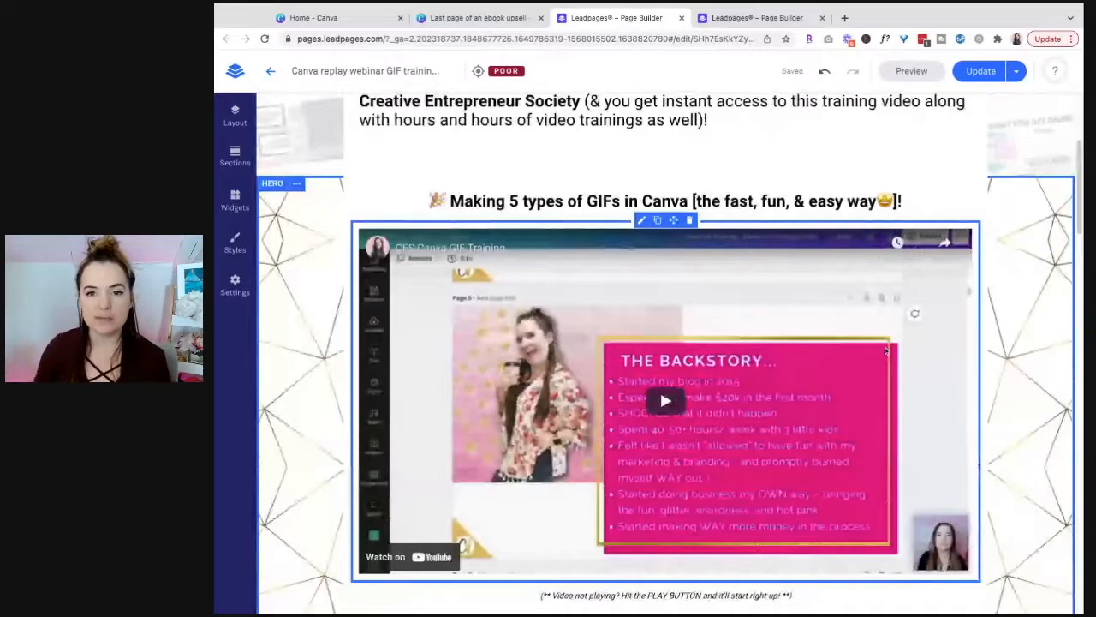
{"action": "scroll", "coordinate": [886, 350], "scroll_direction": "up", "scroll_amount": 1}
{"action": "scroll", "coordinate": [856, 313], "scroll_direction": "up", "scroll_amount": 1}
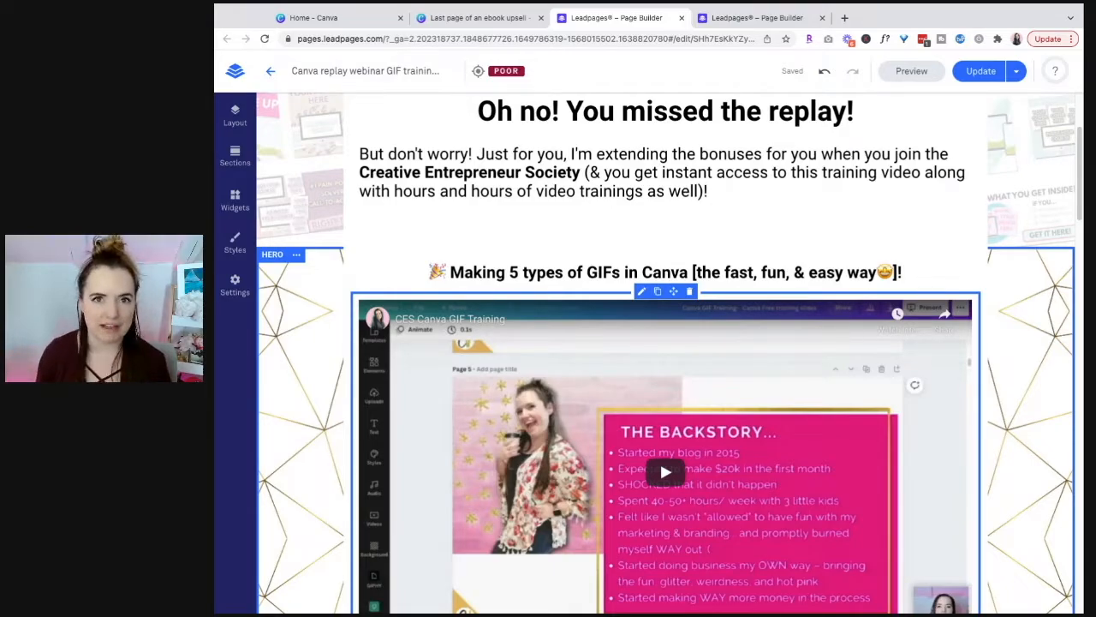
{"action": "scroll", "coordinate": [799, 148], "scroll_direction": "up", "scroll_amount": 3}
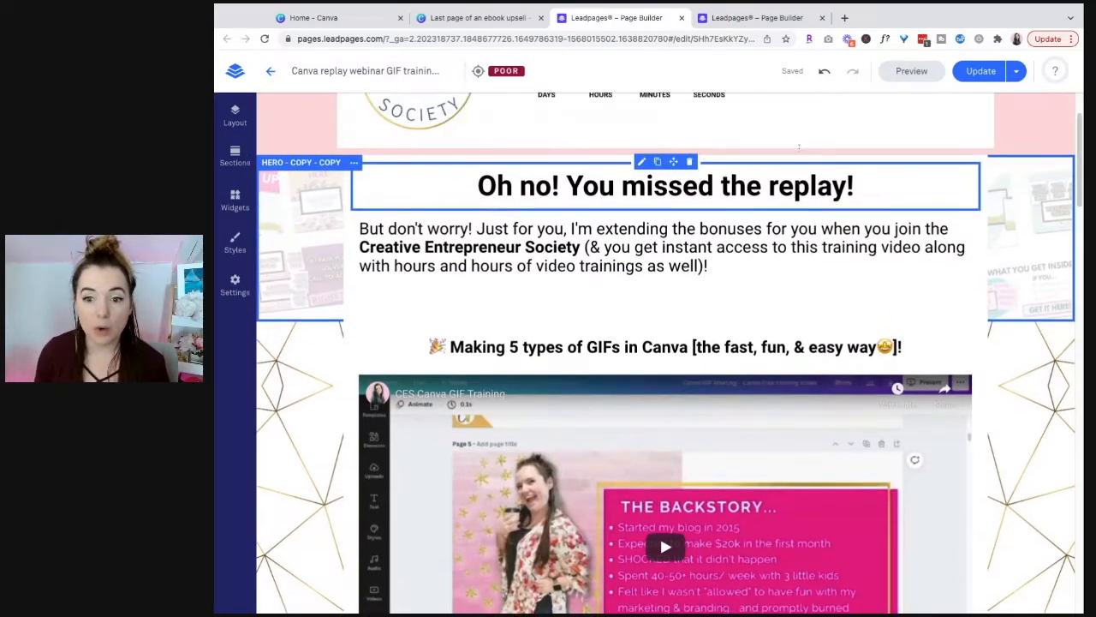
{"action": "scroll", "coordinate": [799, 147], "scroll_direction": "up", "scroll_amount": 3}
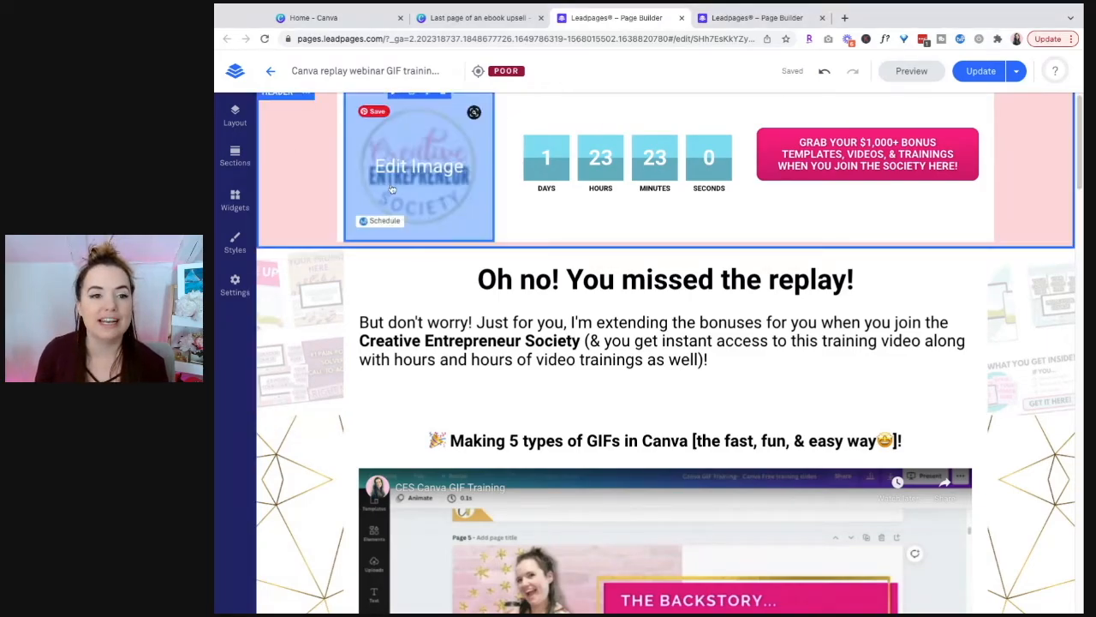
Step: Display the page's section layout and check which sections the header countdown shows and hides when it expires
{"action": "left_click", "coordinate": [236, 116]}
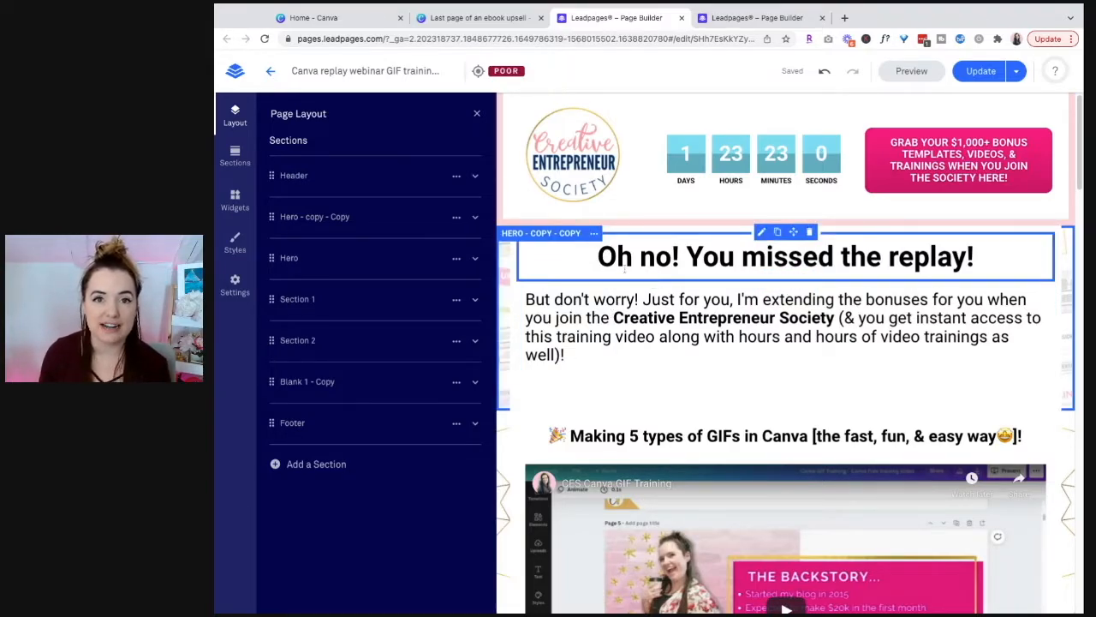
{"action": "left_click", "coordinate": [727, 166]}
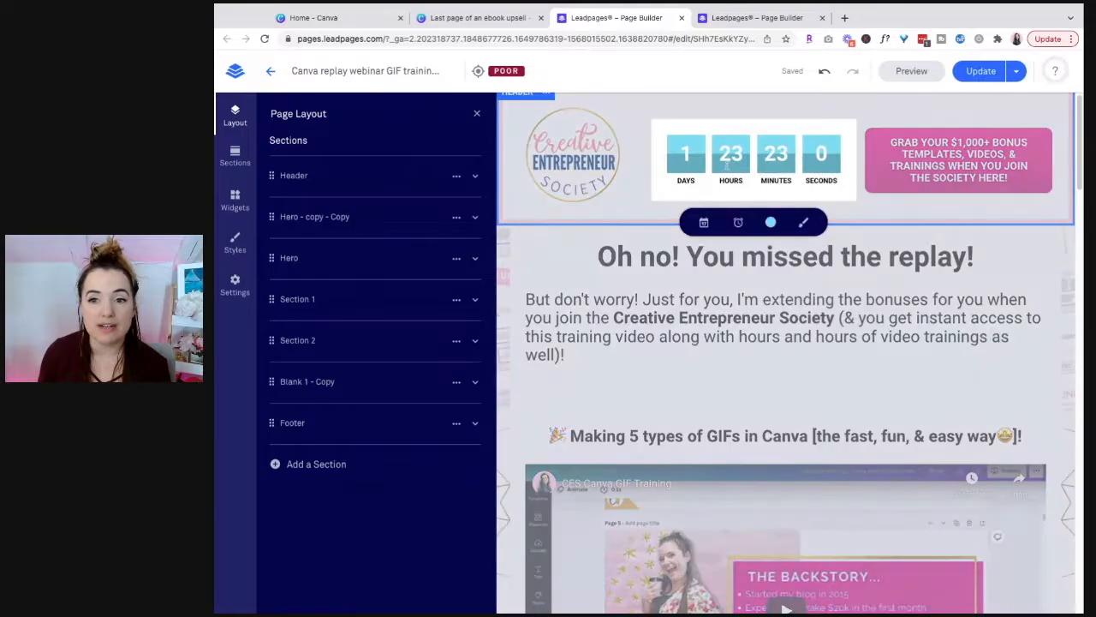
{"action": "left_click", "coordinate": [739, 223]}
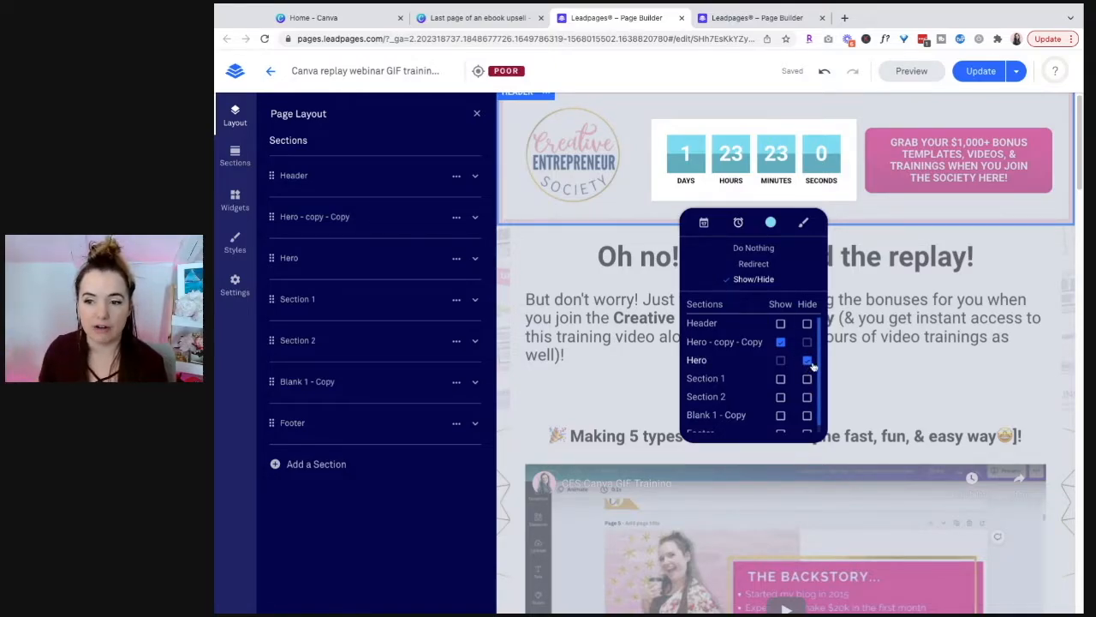
{"action": "left_click", "coordinate": [926, 265]}
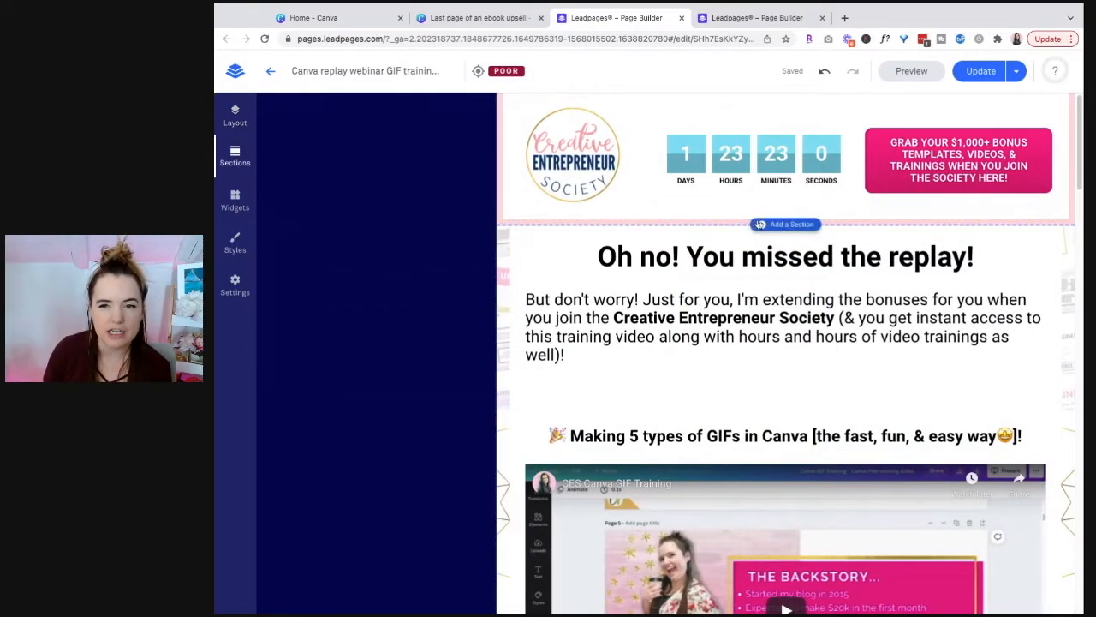
{"action": "left_click", "coordinate": [761, 224]}
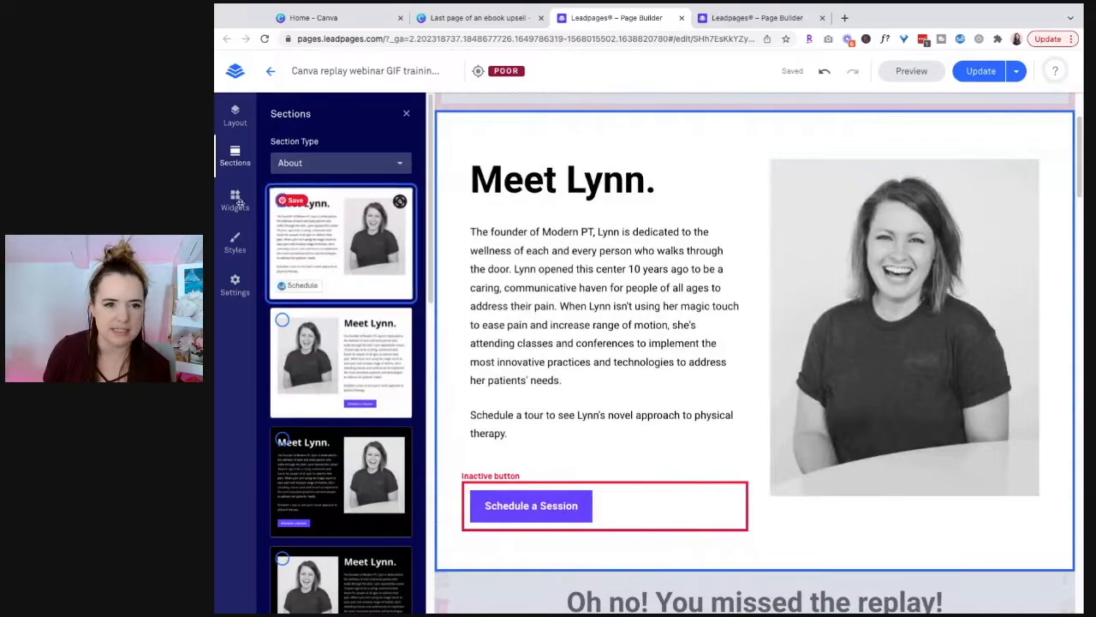
{"action": "key", "text": "ctrl+z"}
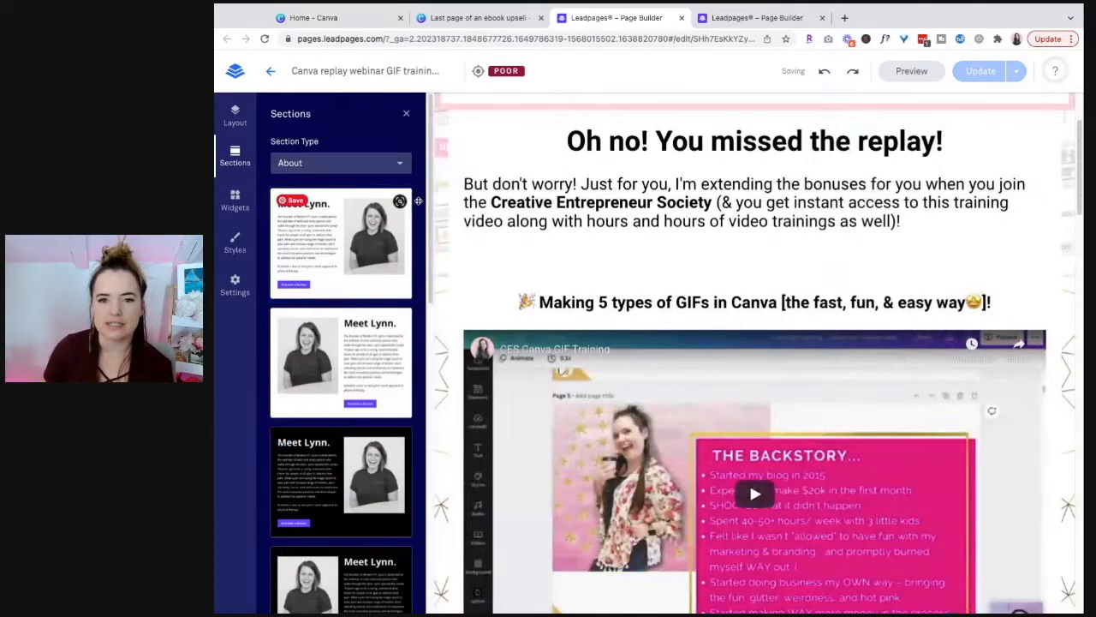
{"action": "scroll", "coordinate": [780, 177], "scroll_direction": "up", "scroll_amount": 1}
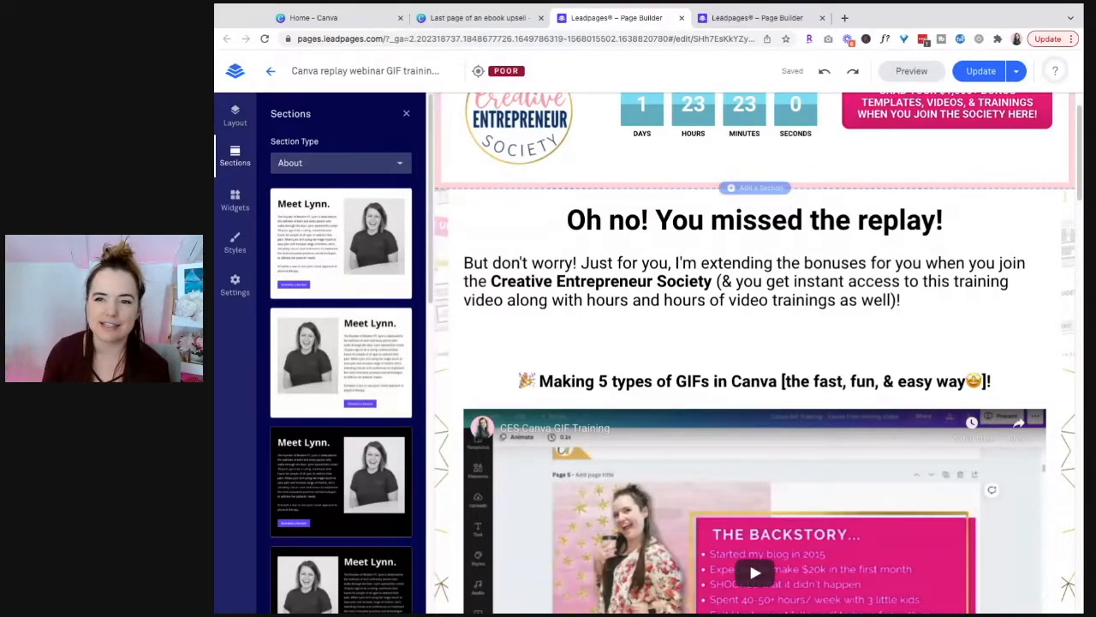
{"action": "scroll", "coordinate": [754, 352], "scroll_direction": "up", "scroll_amount": 1}
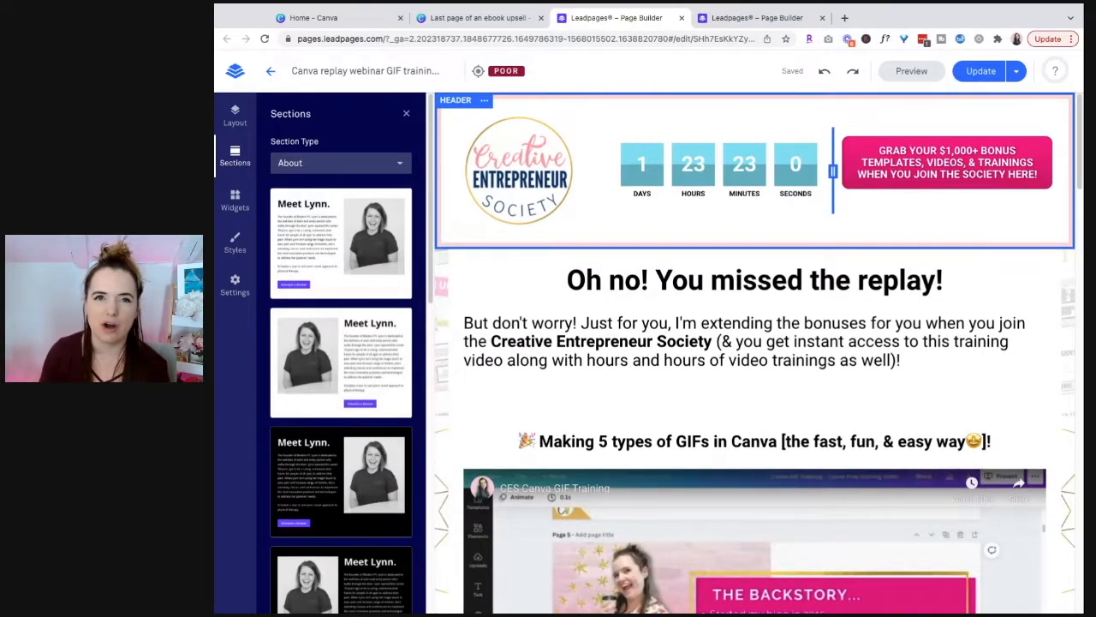
Step: Look over the page from the training video through the bonuses to the lower countdown and return to the missed-replay message
{"action": "scroll", "coordinate": [884, 307], "scroll_direction": "down", "scroll_amount": 4}
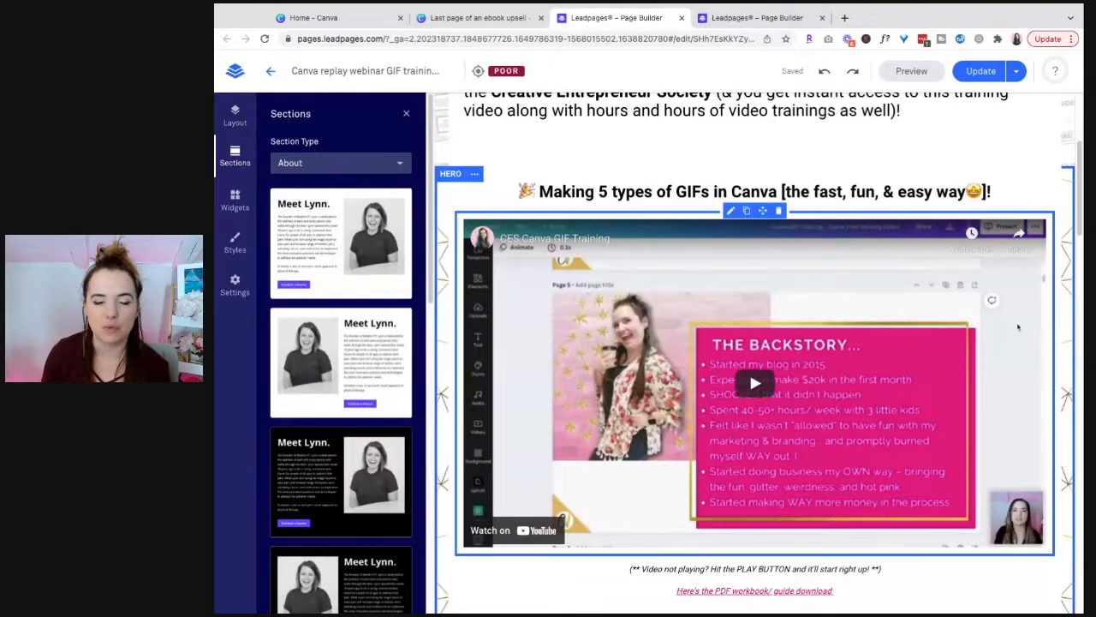
{"action": "scroll", "coordinate": [1025, 311], "scroll_direction": "down", "scroll_amount": 7}
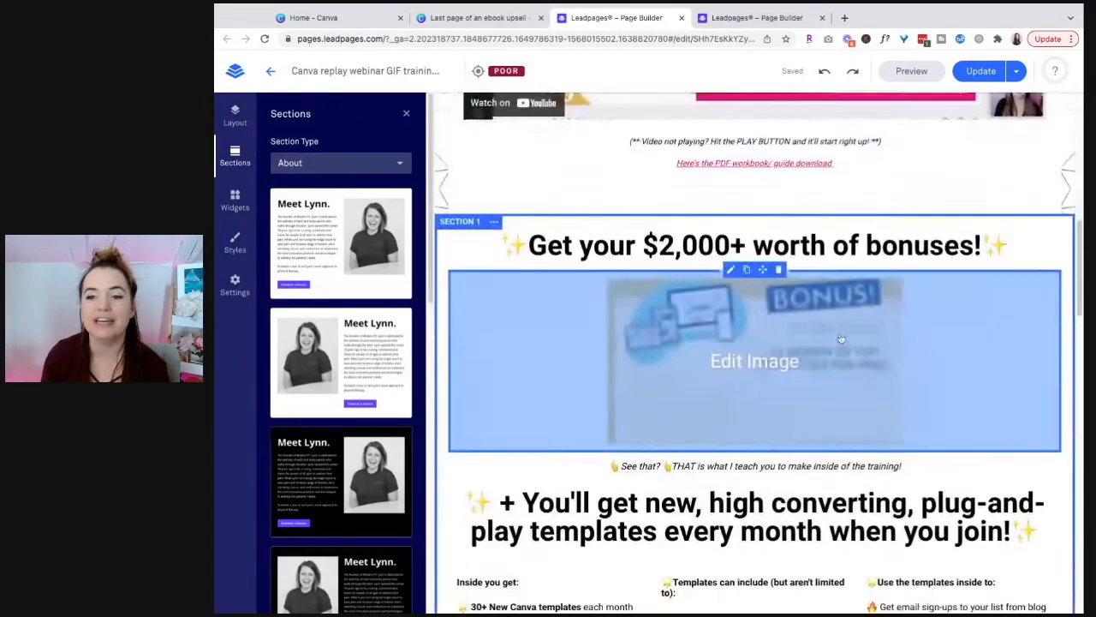
{"action": "scroll", "coordinate": [1025, 311], "scroll_direction": "down", "scroll_amount": 1}
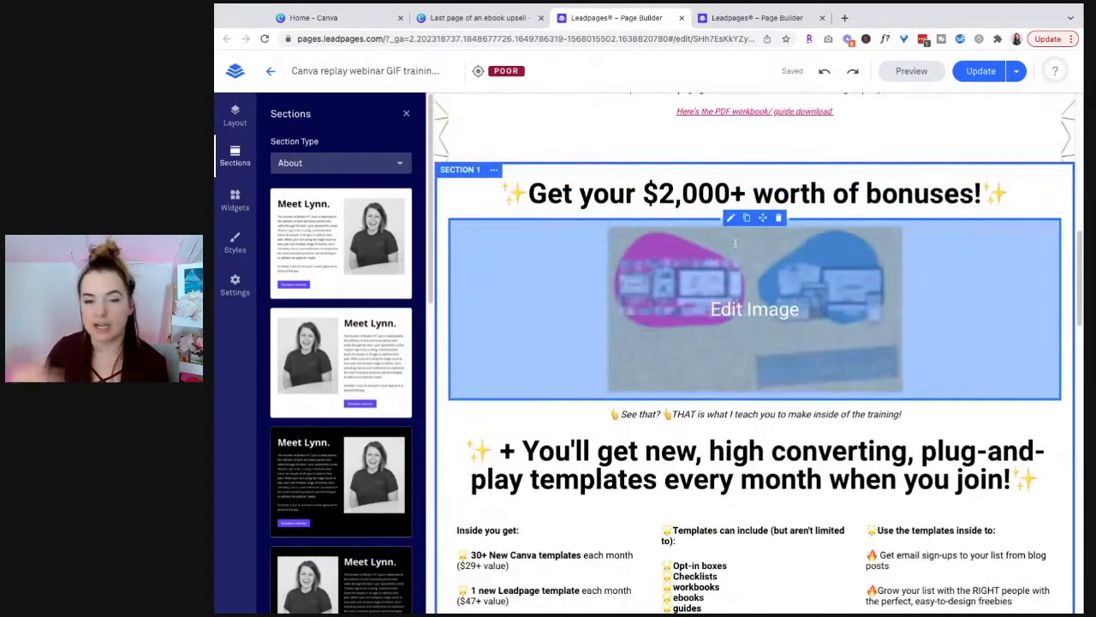
{"action": "scroll", "coordinate": [1026, 311], "scroll_direction": "down", "scroll_amount": 5}
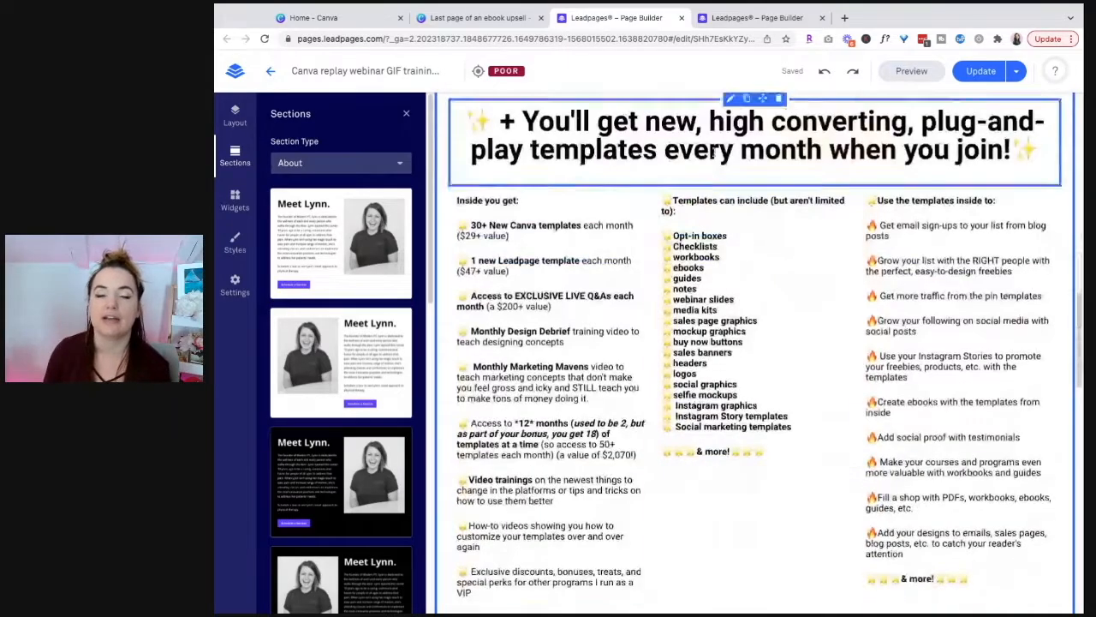
{"action": "scroll", "coordinate": [1025, 311], "scroll_direction": "down", "scroll_amount": 4}
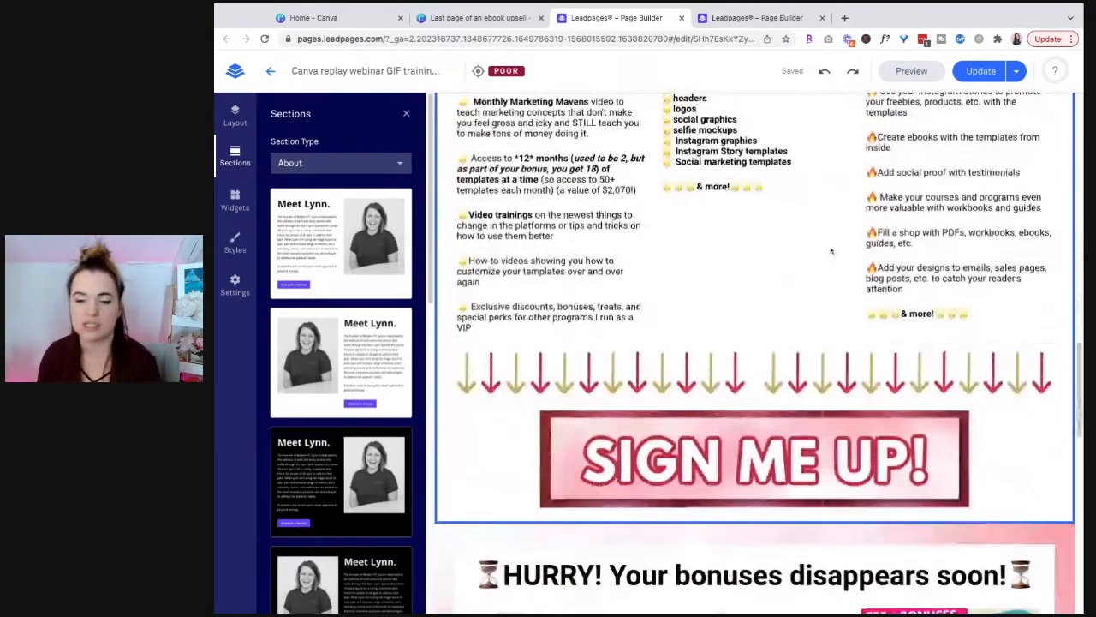
{"action": "scroll", "coordinate": [708, 458], "scroll_direction": "down", "scroll_amount": 4}
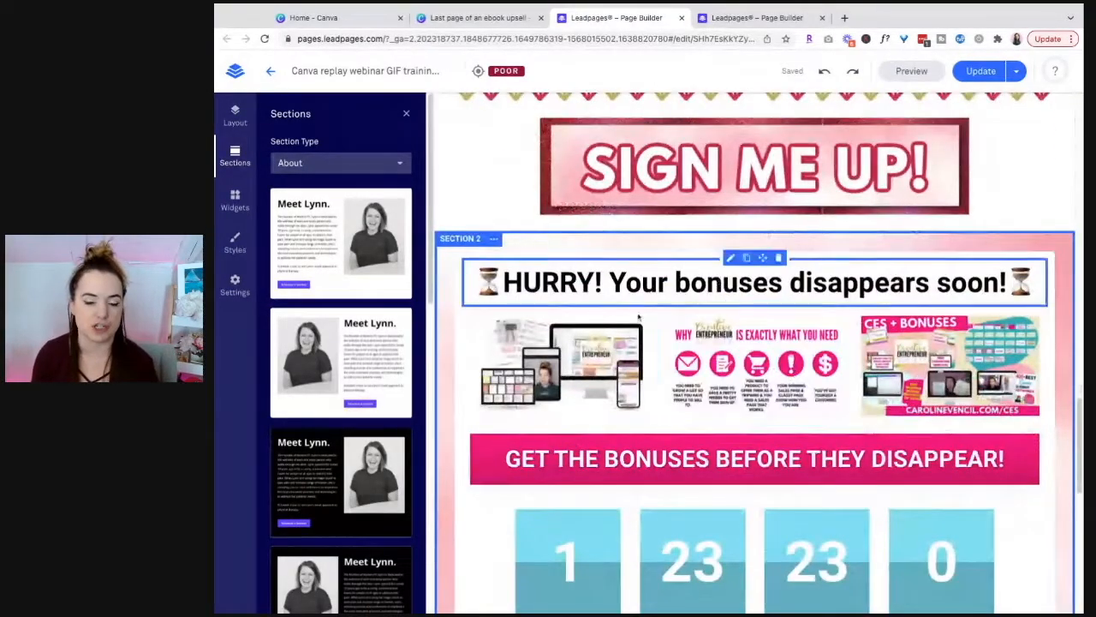
{"action": "scroll", "coordinate": [908, 257], "scroll_direction": "up", "scroll_amount": 10}
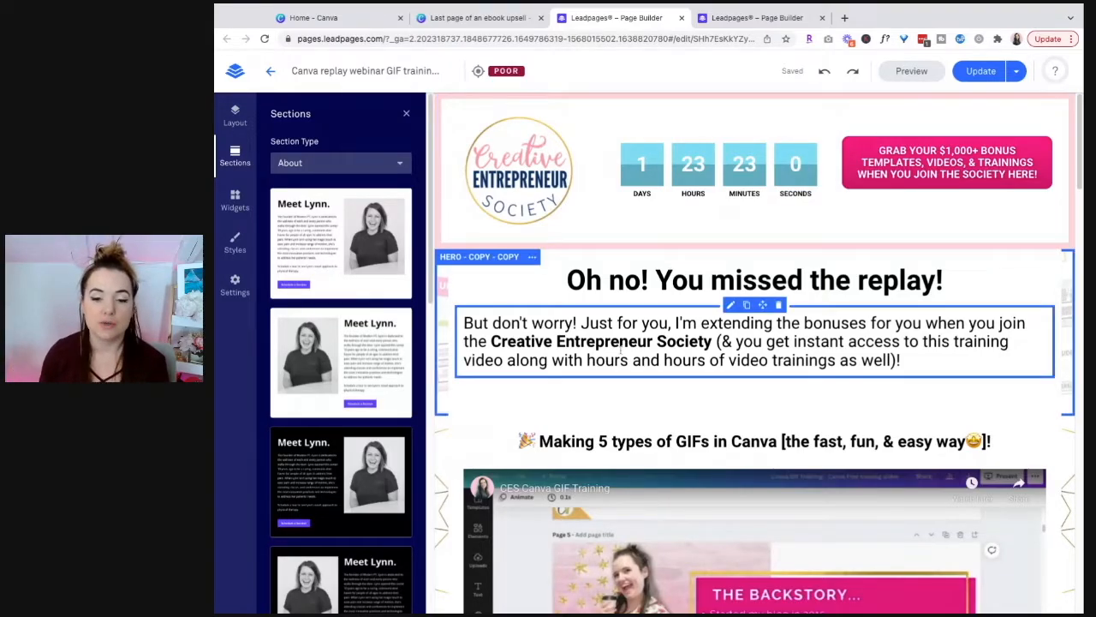
{"action": "scroll", "coordinate": [648, 446], "scroll_direction": "down", "scroll_amount": 1}
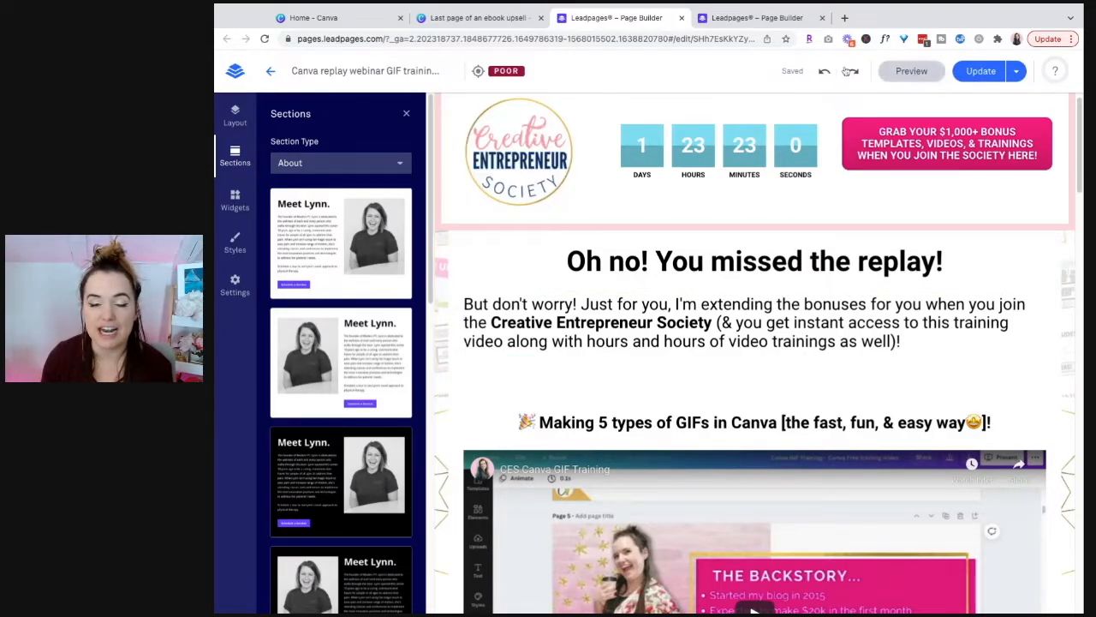
{"action": "left_click", "coordinate": [724, 165]}
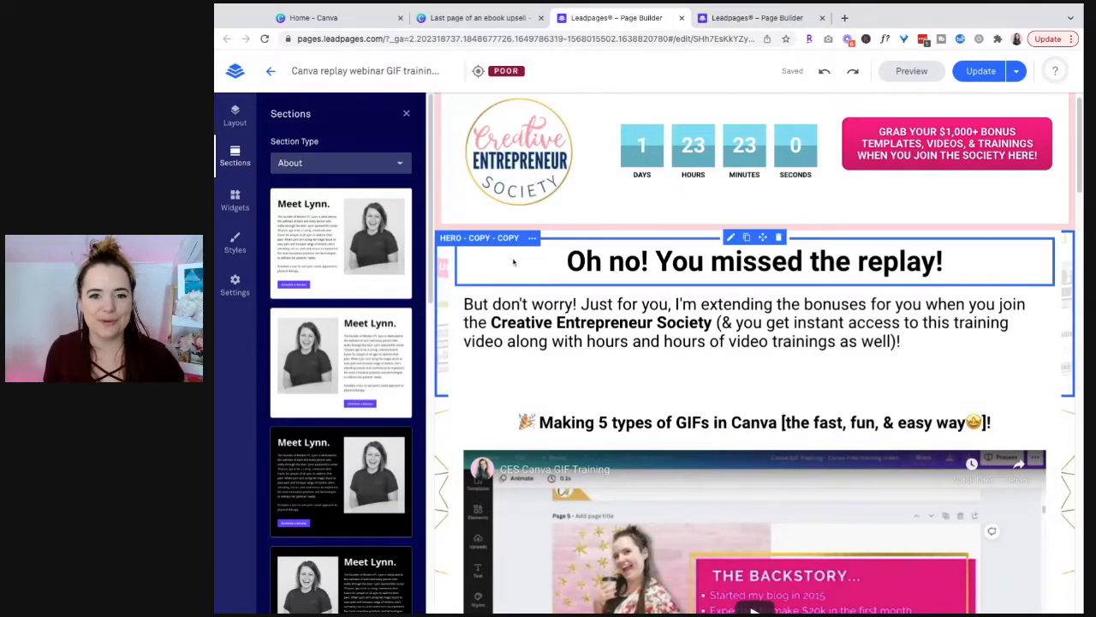
Step: Copy the "Hero - copy - Copy" section containing the missed-replay message
{"action": "left_click", "coordinate": [532, 239]}
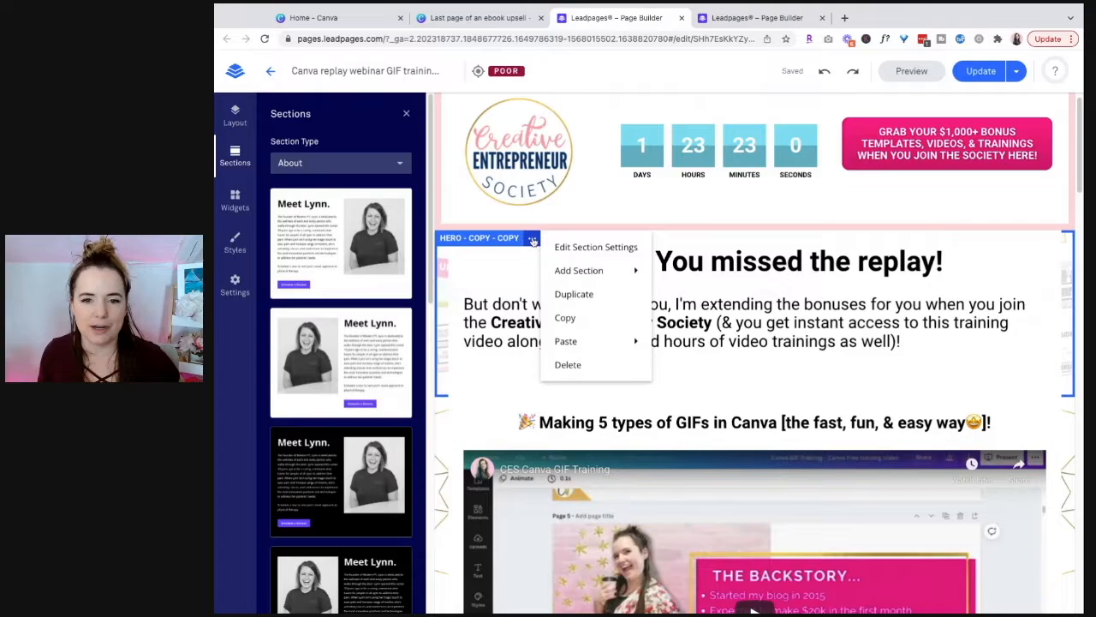
{"action": "left_click", "coordinate": [533, 240]}
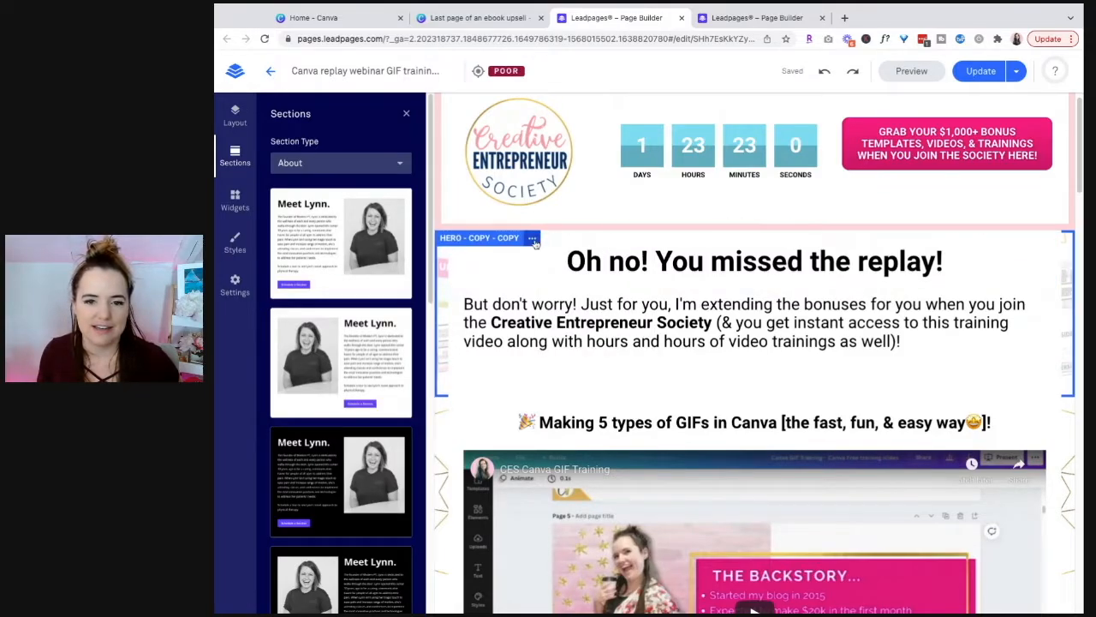
{"action": "left_click", "coordinate": [533, 240]}
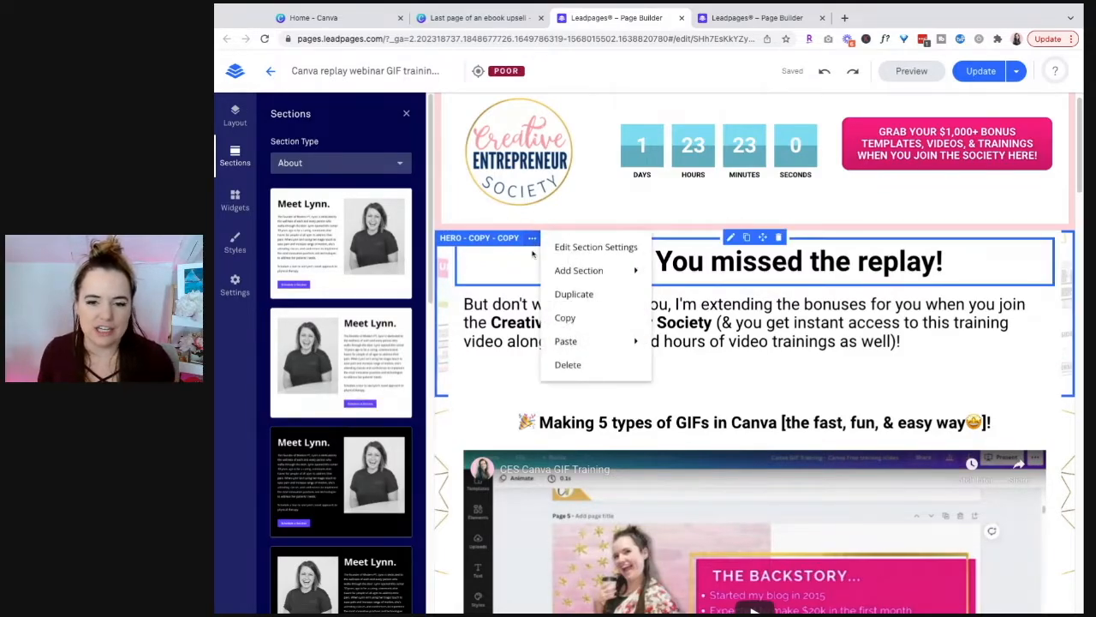
{"action": "left_click", "coordinate": [593, 318]}
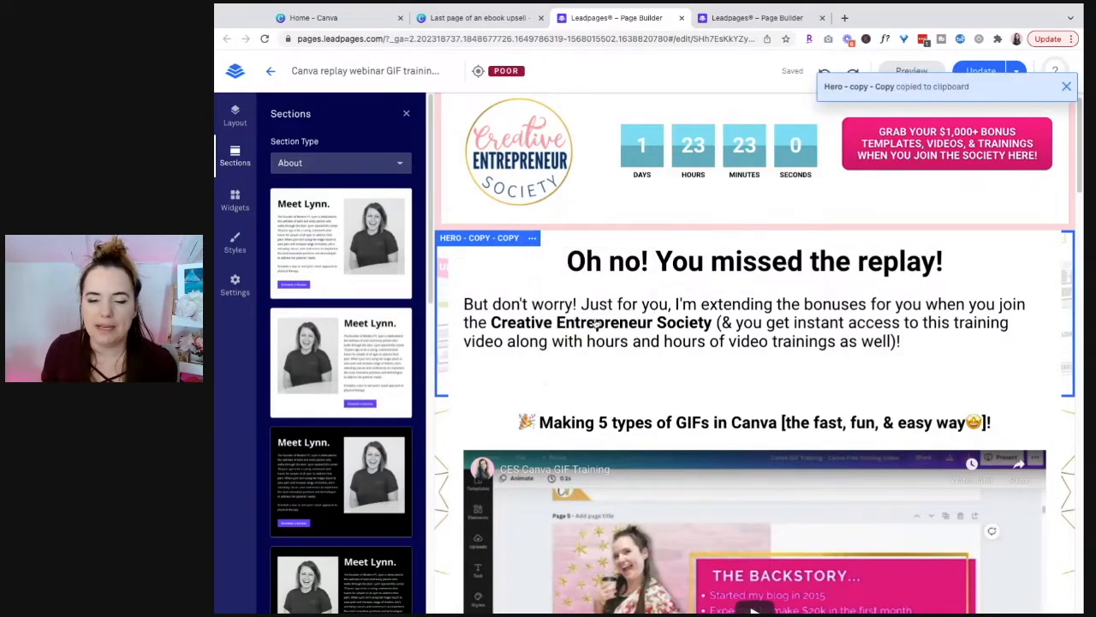
Step: On the open CES Evergreen Webinar Replay page, paste the copied missed-replay section above the Hero section
{"action": "left_click", "coordinate": [757, 18]}
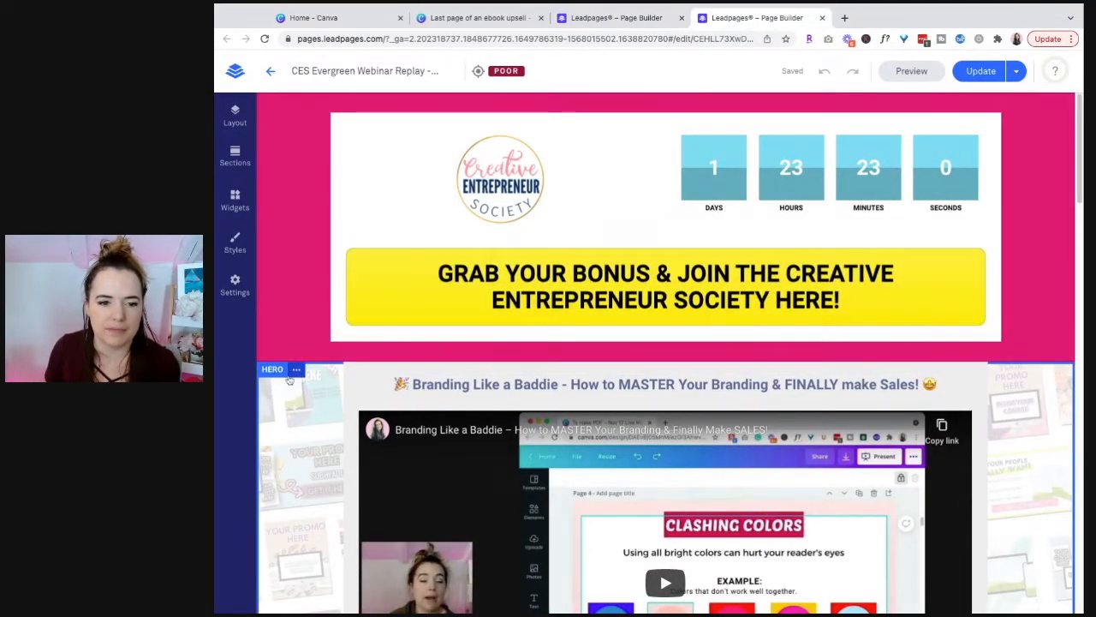
{"action": "scroll", "coordinate": [671, 362], "scroll_direction": "down", "scroll_amount": 6}
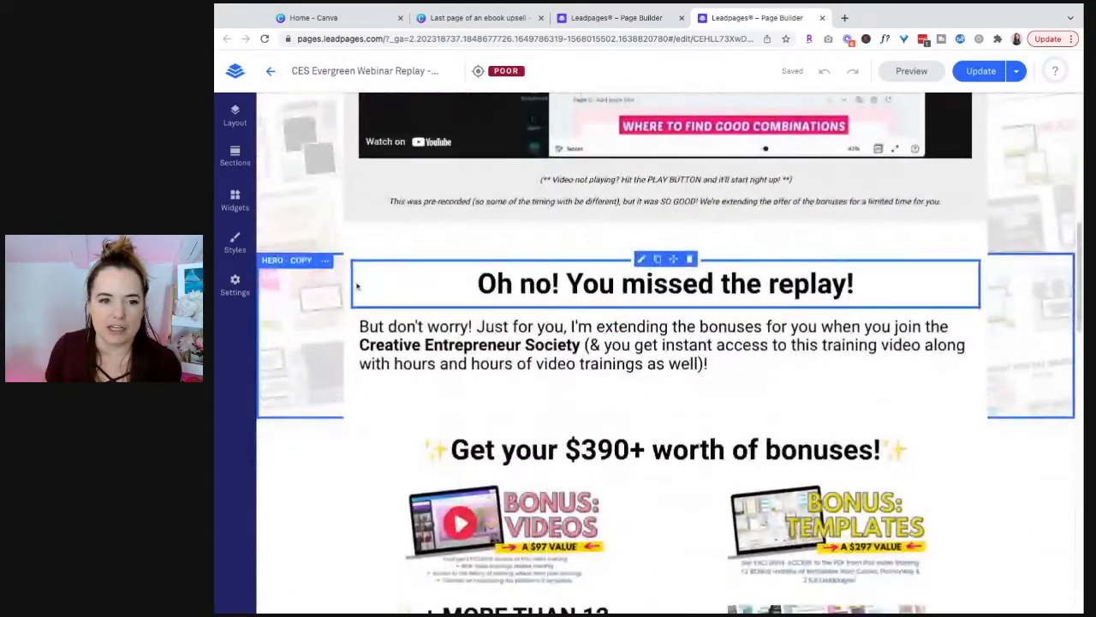
{"action": "scroll", "coordinate": [381, 227], "scroll_direction": "up", "scroll_amount": 7}
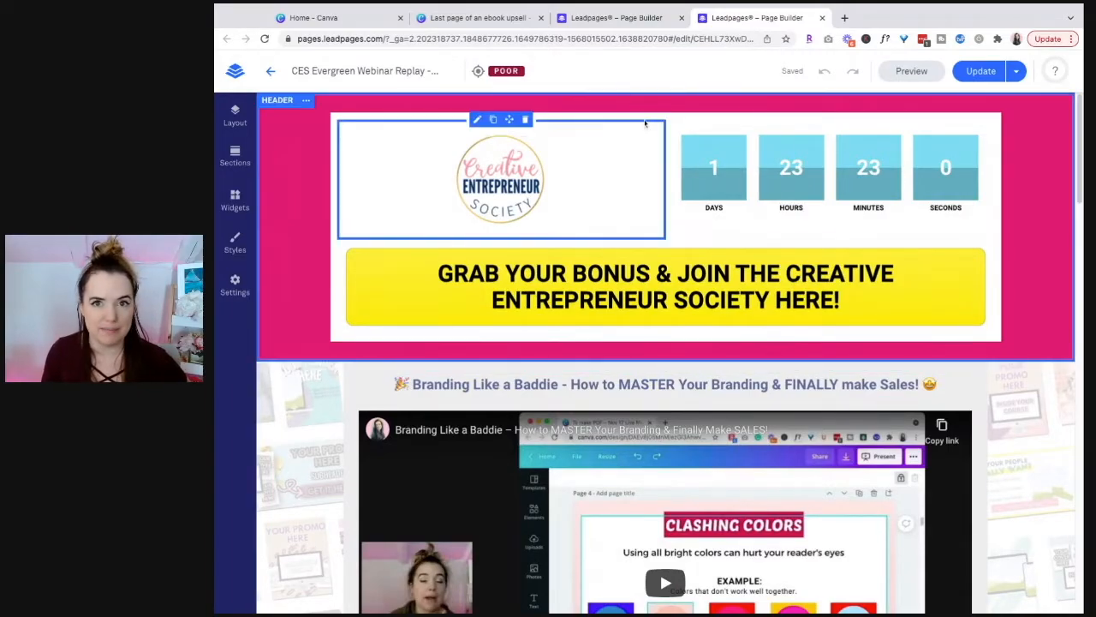
{"action": "scroll", "coordinate": [925, 215], "scroll_direction": "down", "scroll_amount": 3}
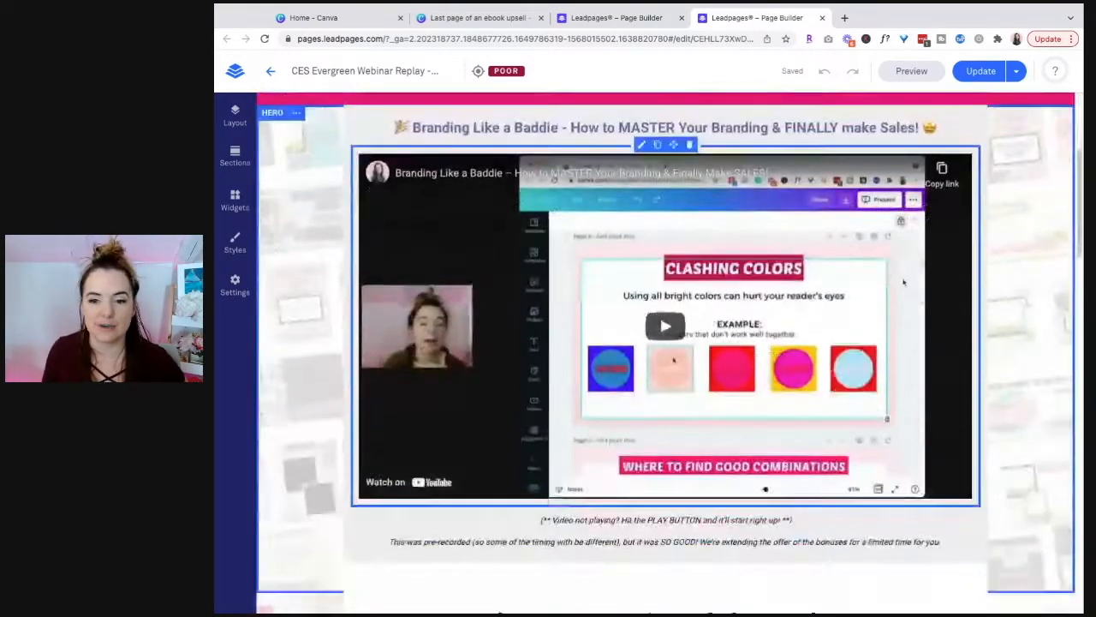
{"action": "scroll", "coordinate": [898, 279], "scroll_direction": "up", "scroll_amount": 2}
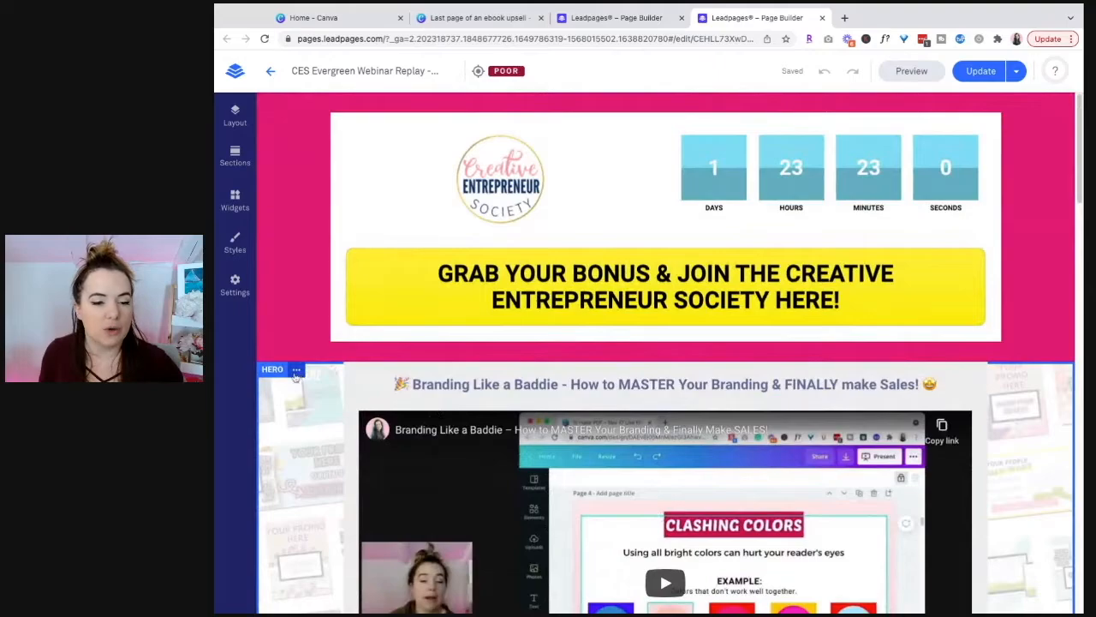
{"action": "left_click", "coordinate": [296, 369]}
{"action": "mouse_move", "coordinate": [372, 472]}
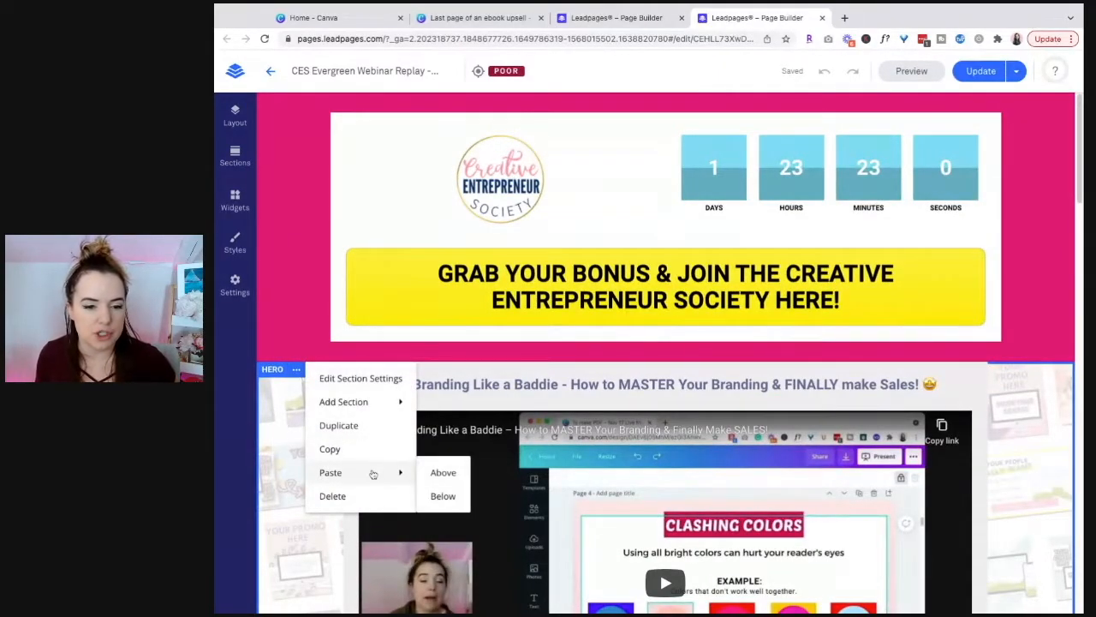
{"action": "left_click", "coordinate": [428, 472]}
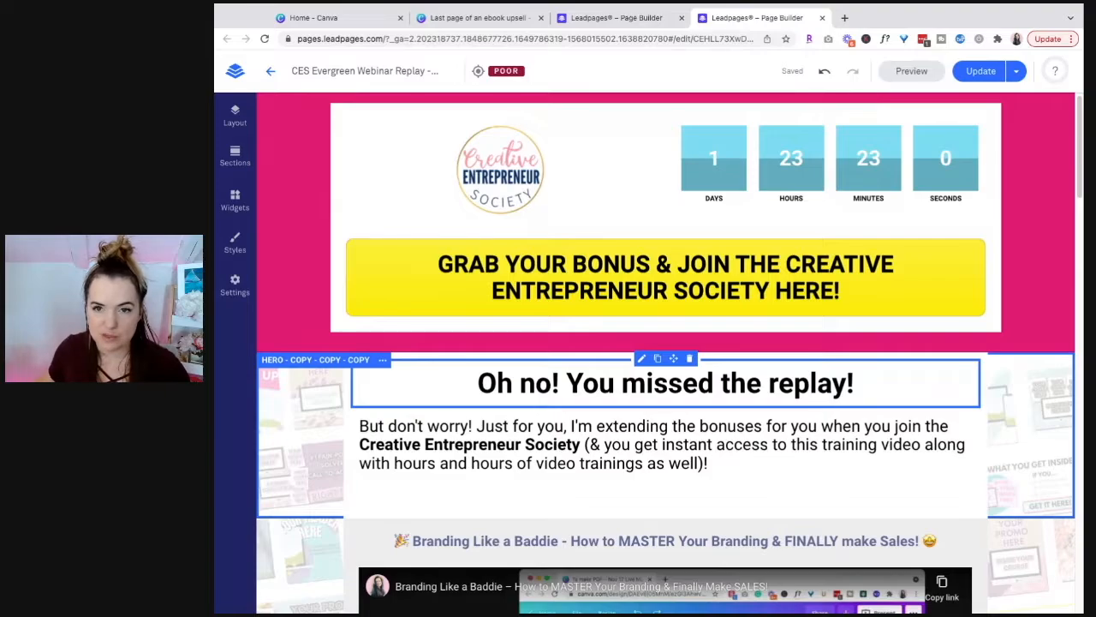
Step: Set the header countdown's expiry to show the "Hero - copy - Copy - Copy" section instead of "Hero - copy"
{"action": "left_click", "coordinate": [906, 175]}
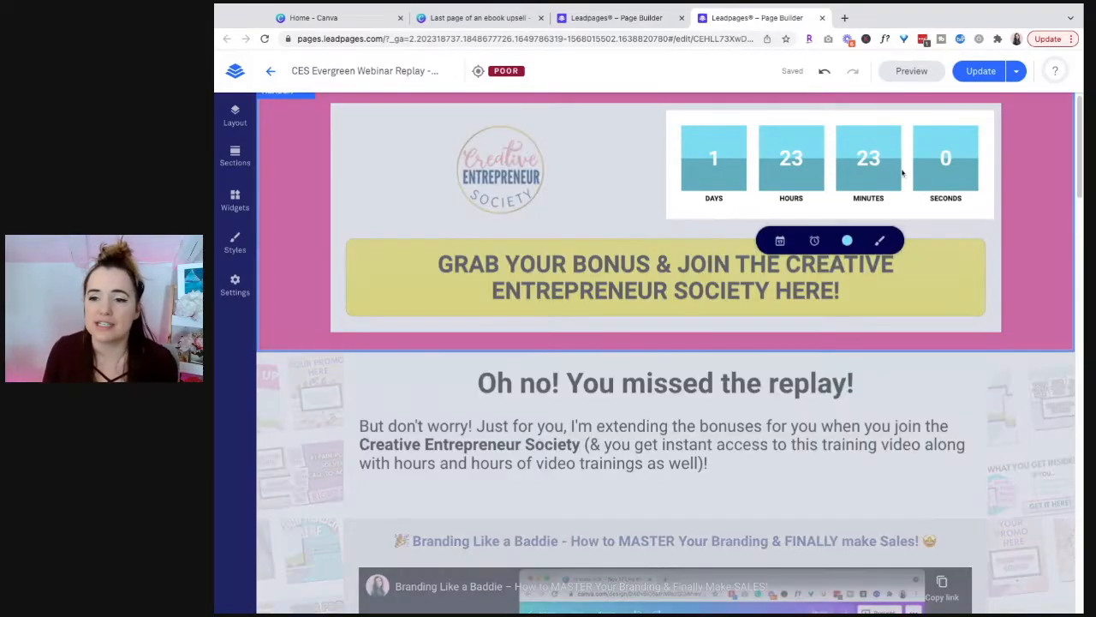
{"action": "left_click", "coordinate": [817, 243]}
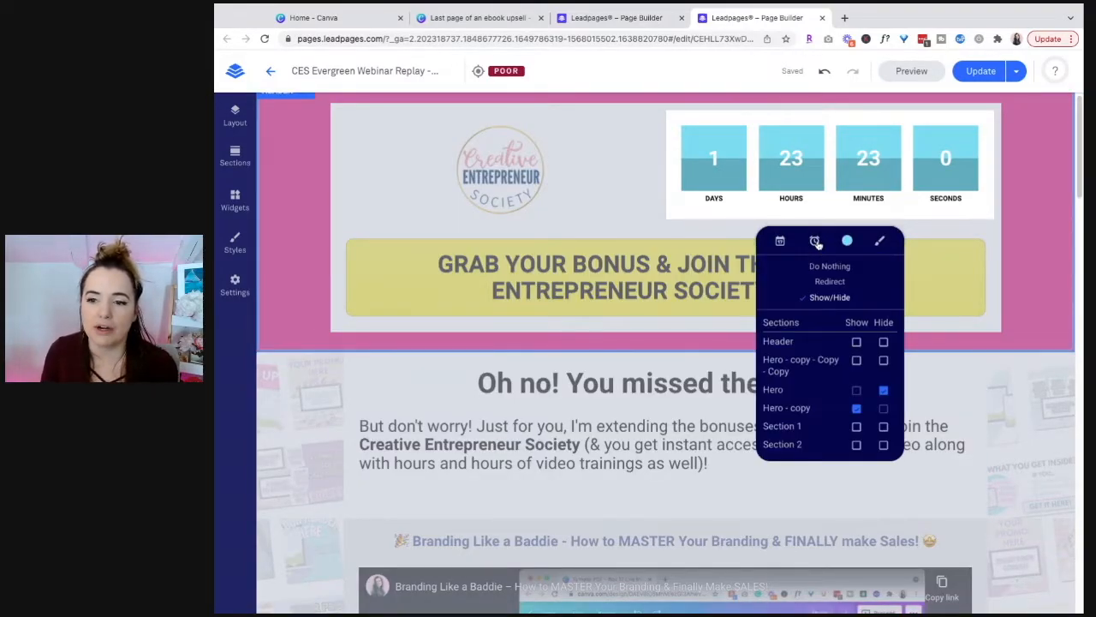
{"action": "left_click", "coordinate": [858, 362]}
{"action": "left_click", "coordinate": [856, 408]}
{"action": "left_click", "coordinate": [966, 387]}
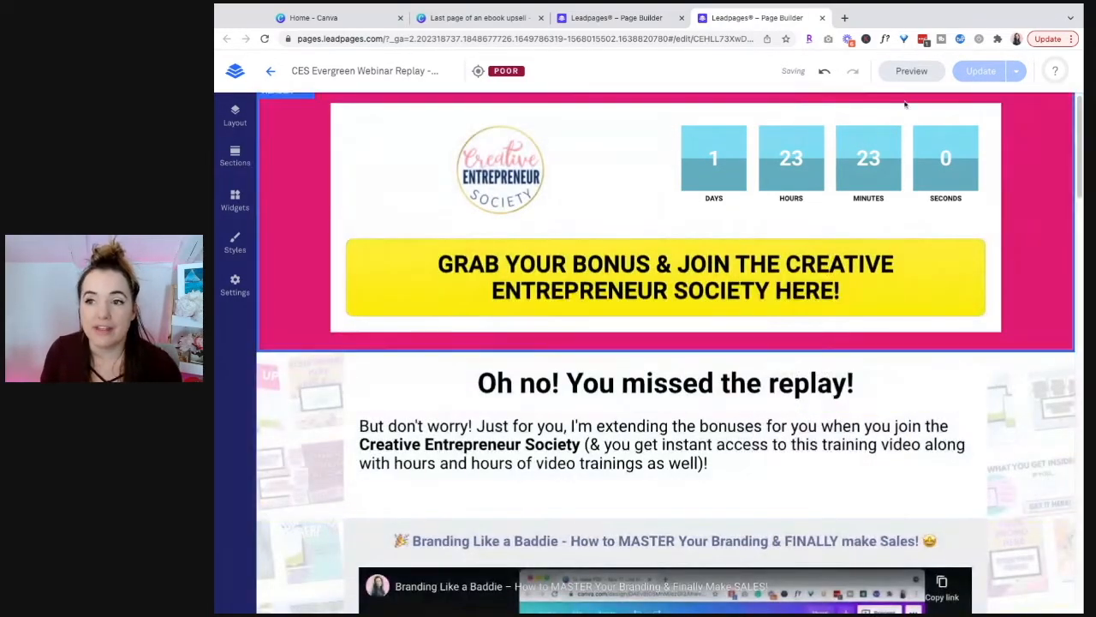
Step: Try the Redirect expiry action on the lower countdown in the "HURRY! Your bonus disappears soon!" section
{"action": "scroll", "coordinate": [779, 382], "scroll_direction": "down", "scroll_amount": 1}
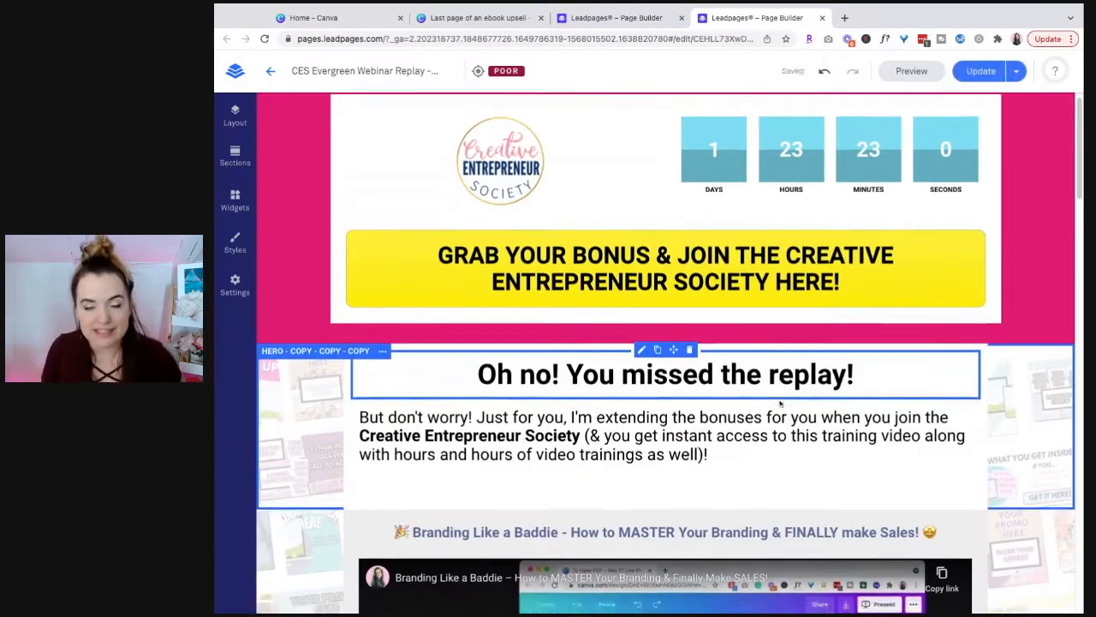
{"action": "scroll", "coordinate": [822, 402], "scroll_direction": "down", "scroll_amount": 10}
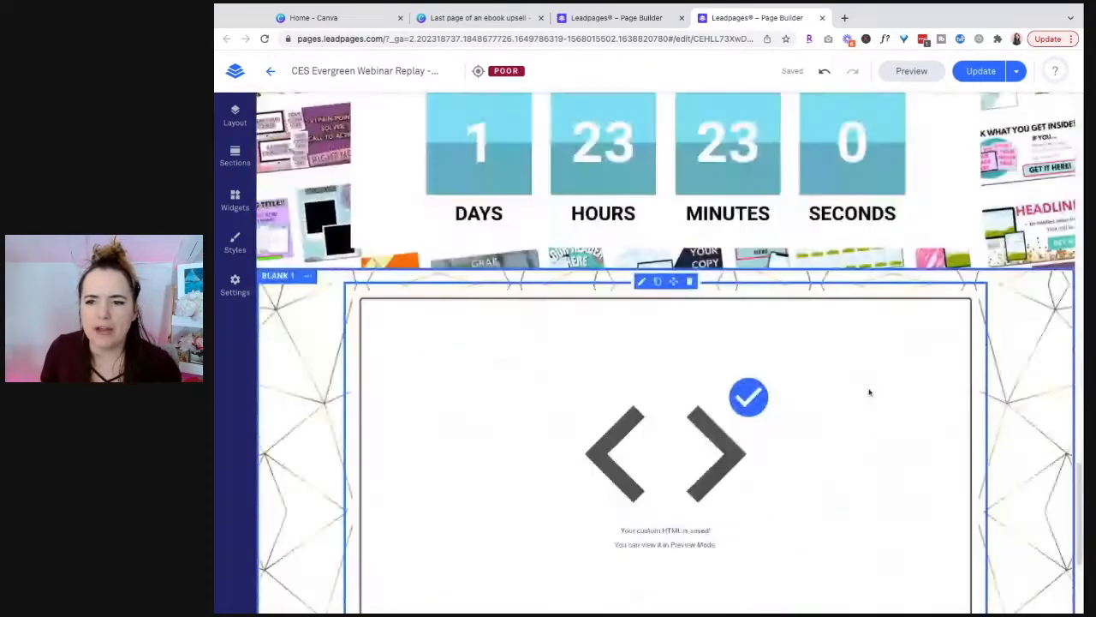
{"action": "scroll", "coordinate": [867, 393], "scroll_direction": "up", "scroll_amount": 5}
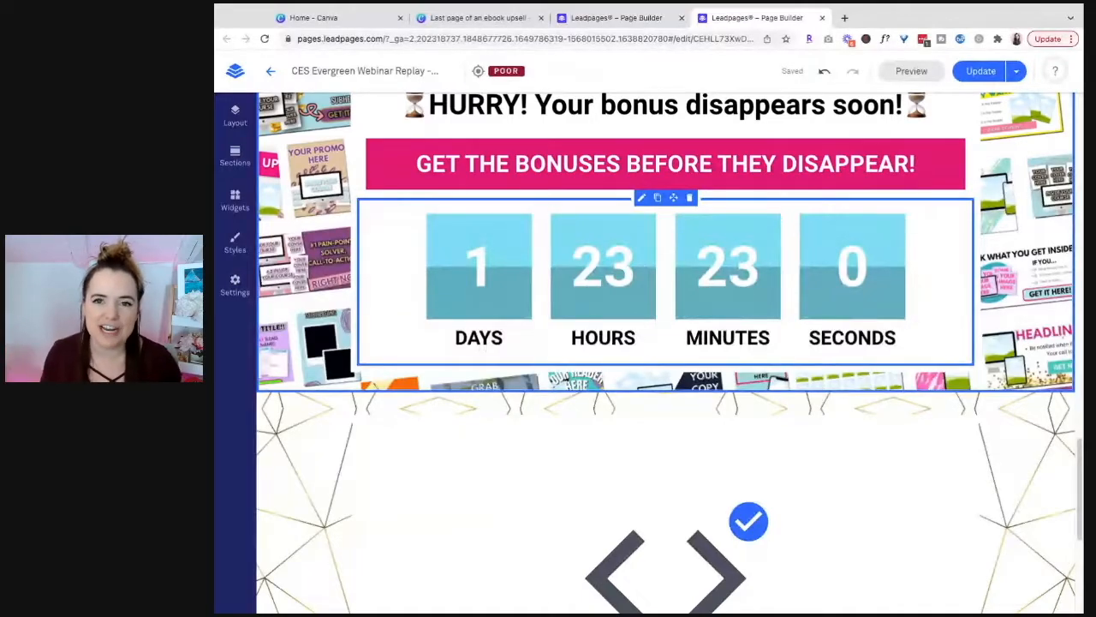
{"action": "left_click", "coordinate": [642, 198]}
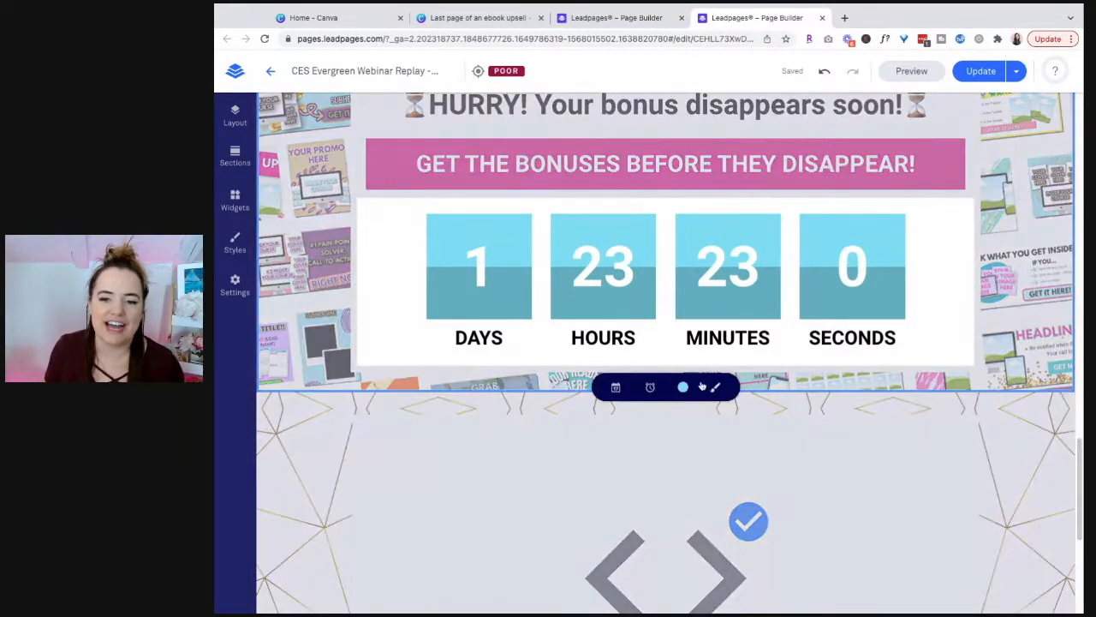
{"action": "left_click", "coordinate": [651, 387]}
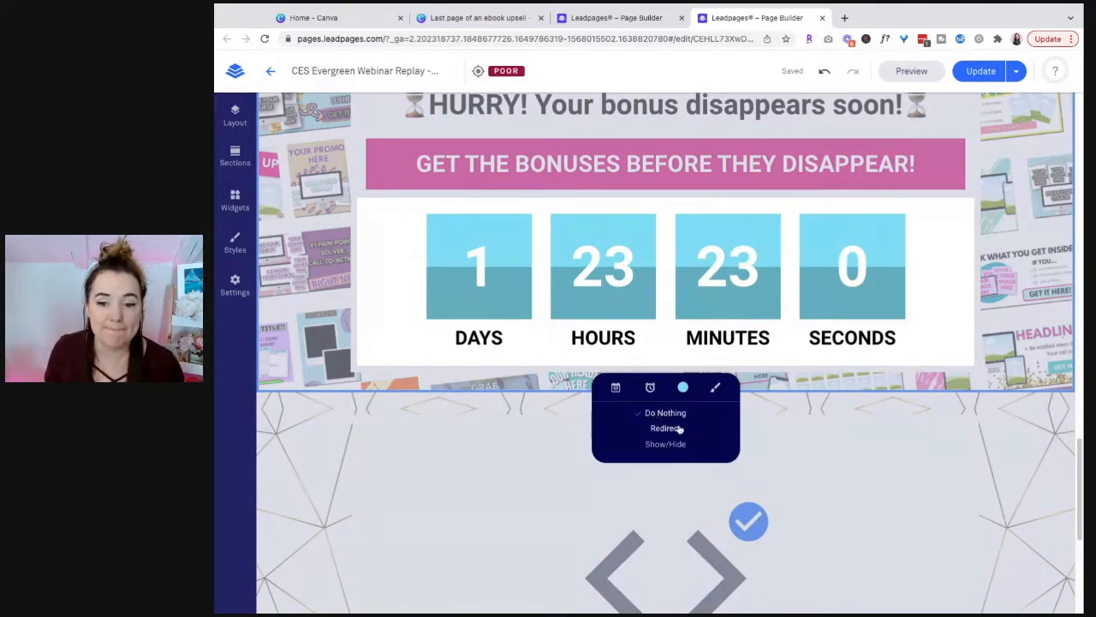
{"action": "left_click", "coordinate": [663, 429]}
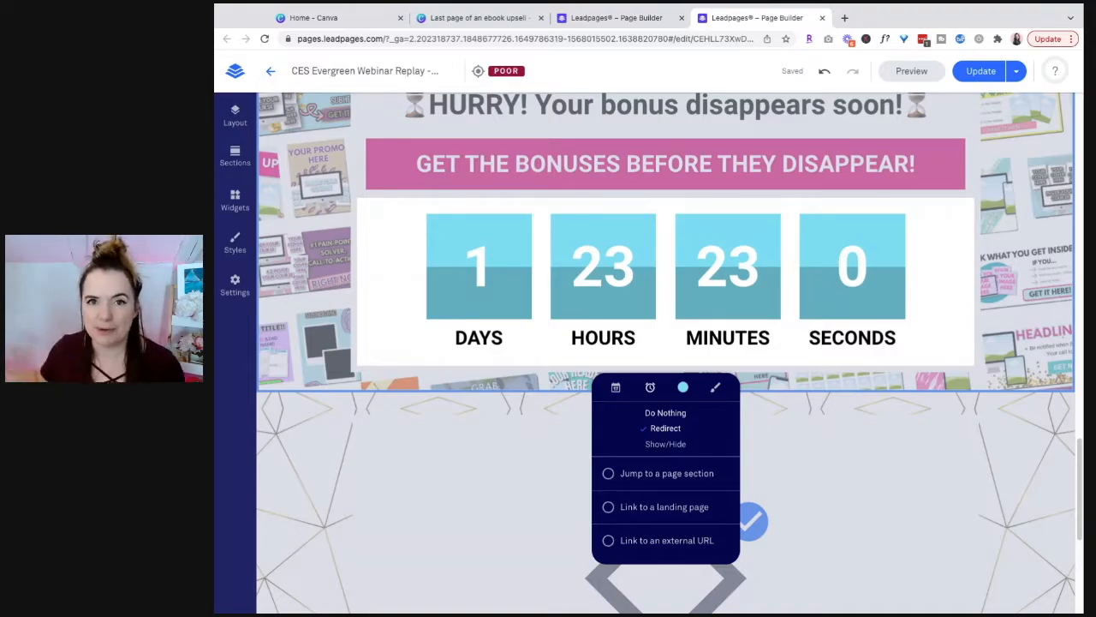
Step: Check which sections the header countdown's expiry is set to show and hide
{"action": "scroll", "coordinate": [863, 255], "scroll_direction": "up", "scroll_amount": 15}
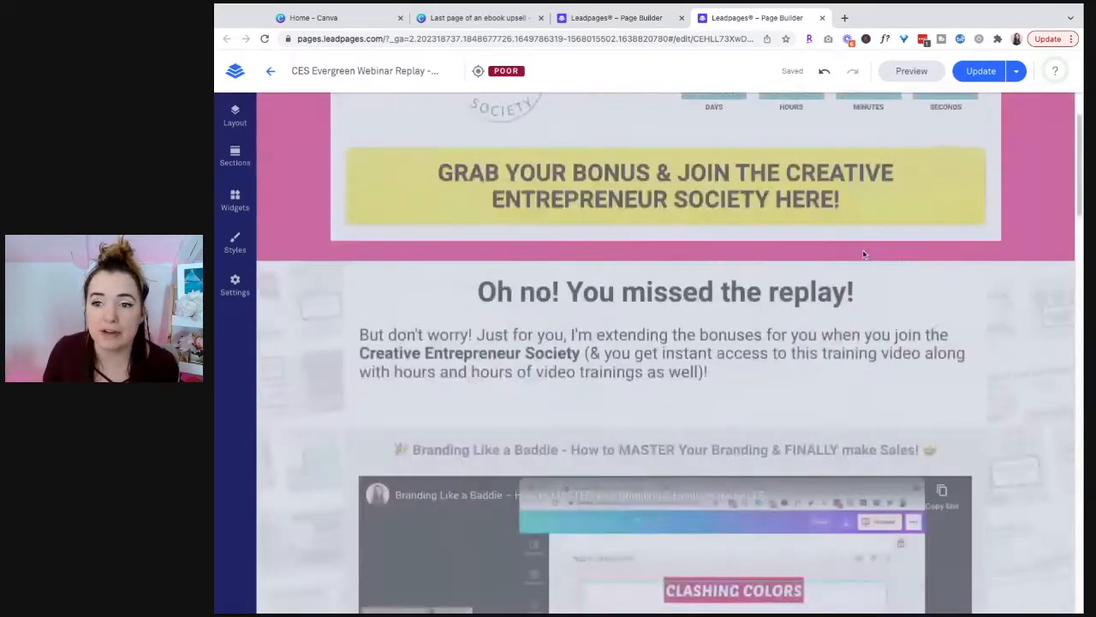
{"action": "scroll", "coordinate": [863, 254], "scroll_direction": "up", "scroll_amount": 2}
{"action": "left_click", "coordinate": [827, 174]}
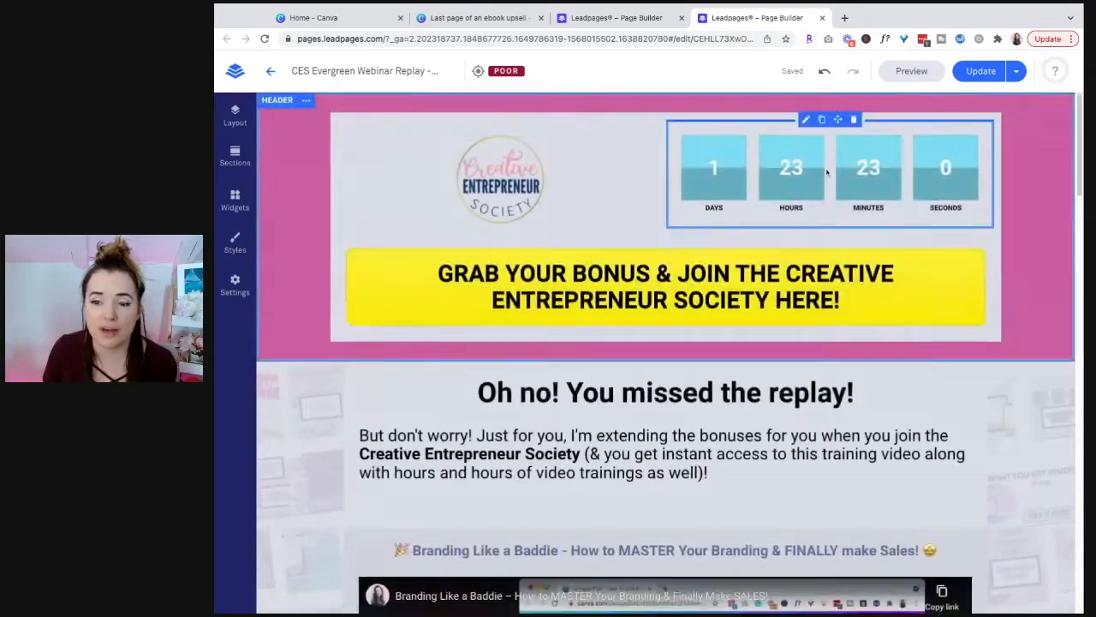
{"action": "left_click", "coordinate": [828, 173]}
{"action": "left_click", "coordinate": [814, 251]}
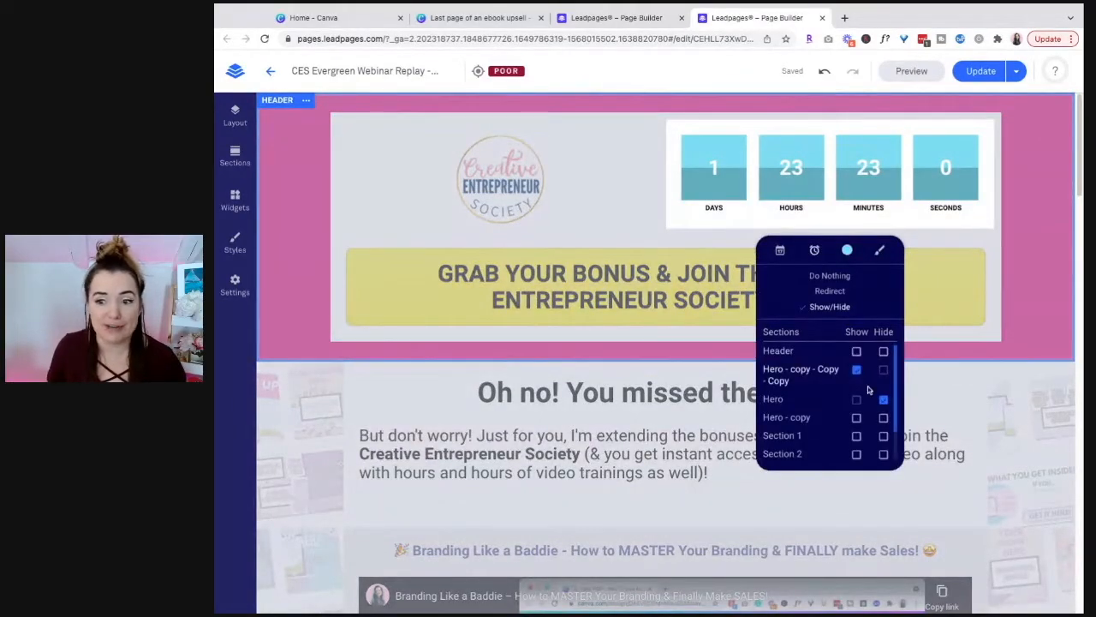
{"action": "left_click", "coordinate": [1019, 269]}
Step: Set the expiry action of the lower bonus countdown in Section 2 to Do Nothing
{"action": "scroll", "coordinate": [1019, 272], "scroll_direction": "down", "scroll_amount": 10}
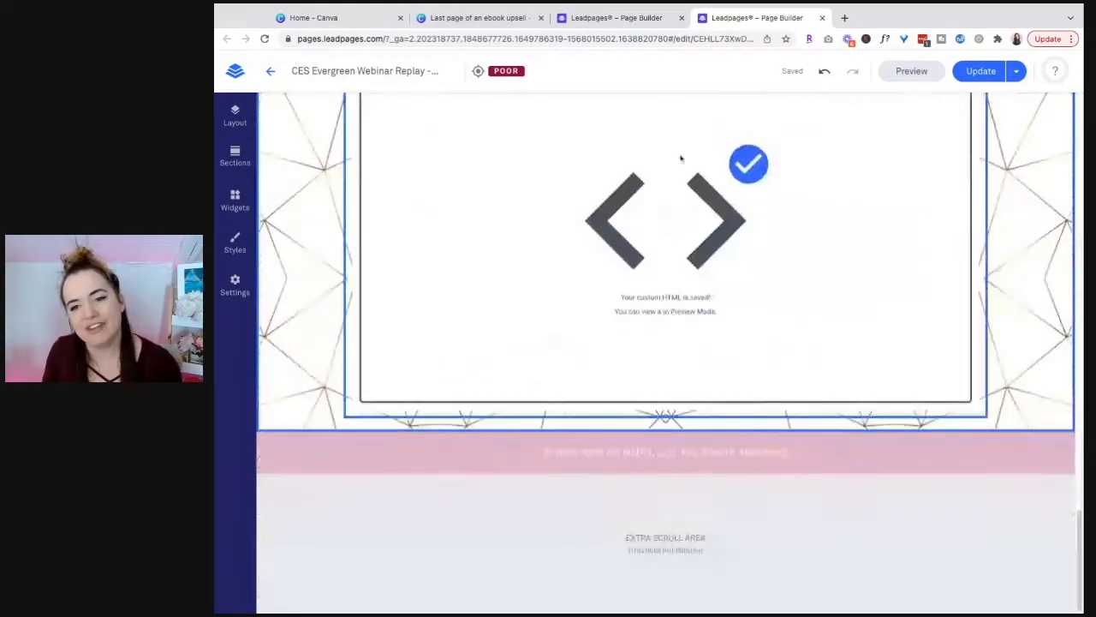
{"action": "scroll", "coordinate": [667, 342], "scroll_direction": "up", "scroll_amount": 4}
{"action": "left_click", "coordinate": [668, 342]}
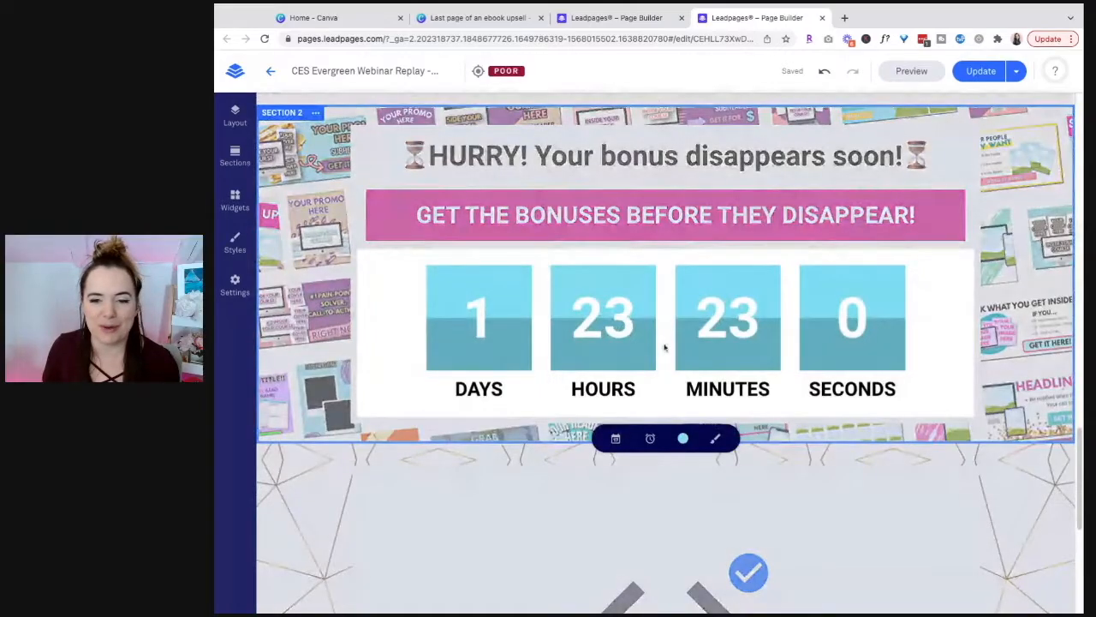
{"action": "left_click", "coordinate": [650, 439]}
{"action": "left_click", "coordinate": [663, 464]}
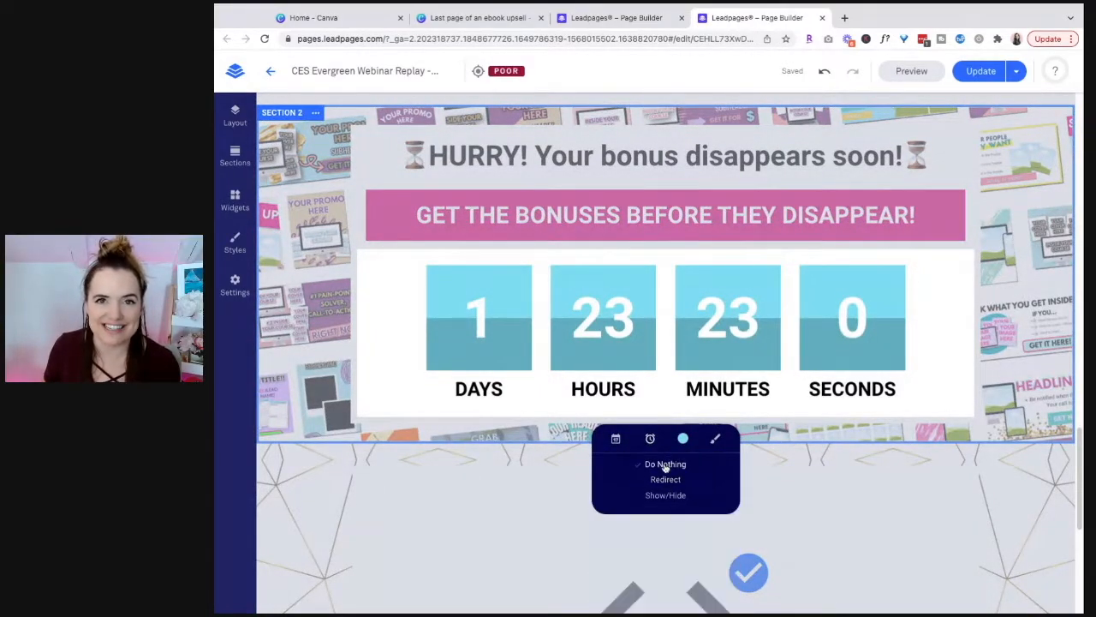
{"action": "left_click", "coordinate": [998, 372]}
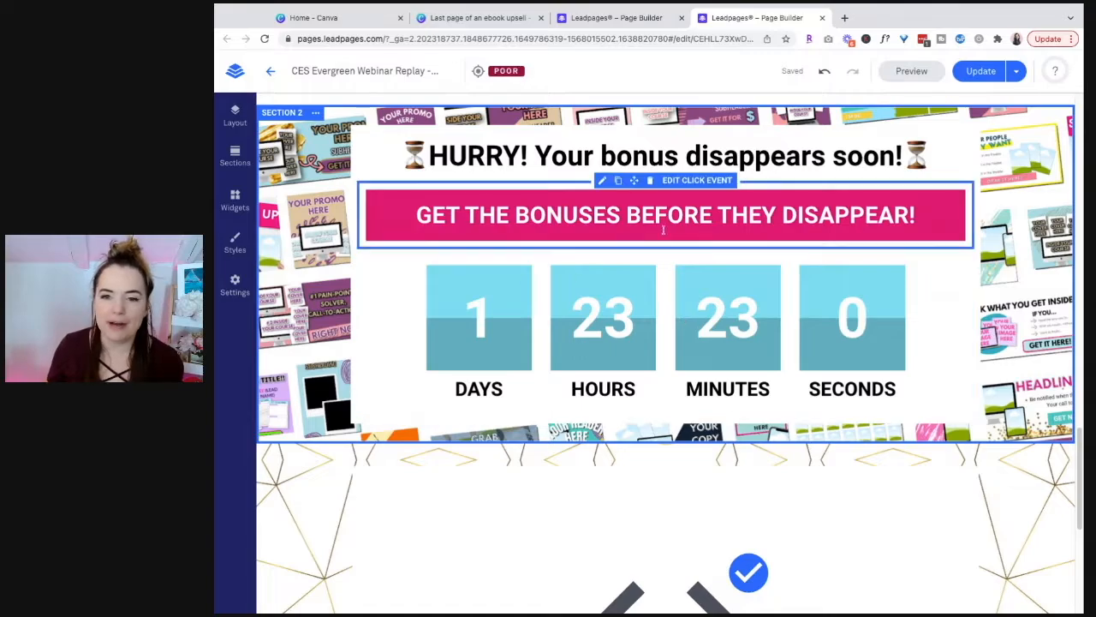
Step: Duplicate the header countdown and delete the duplicate again
{"action": "scroll", "coordinate": [741, 382], "scroll_direction": "down", "scroll_amount": 3}
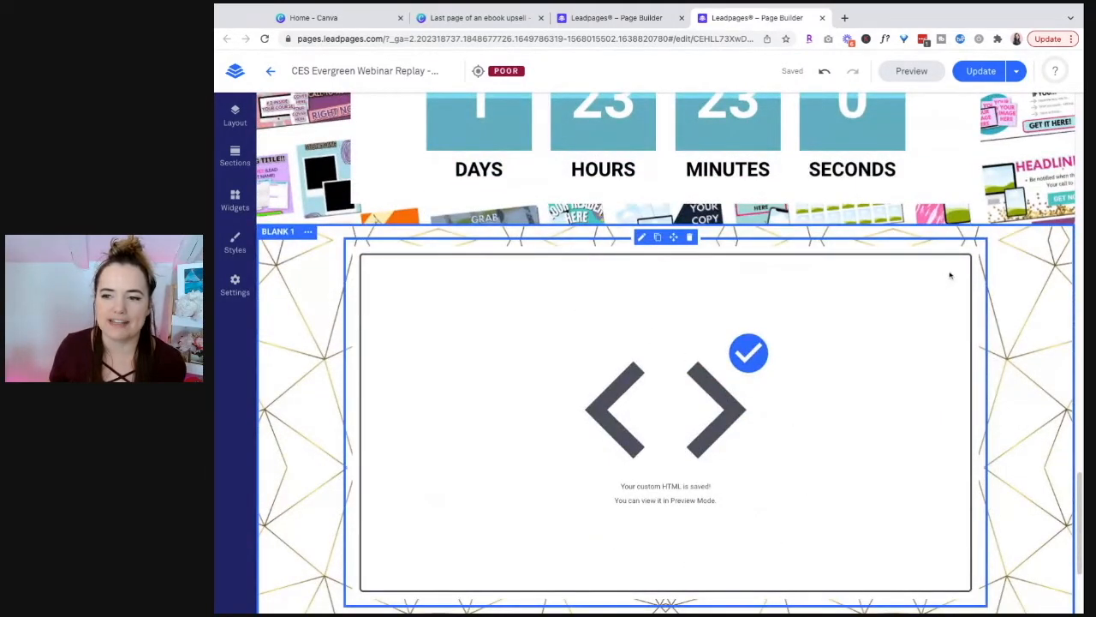
{"action": "scroll", "coordinate": [878, 319], "scroll_direction": "up", "scroll_amount": 5}
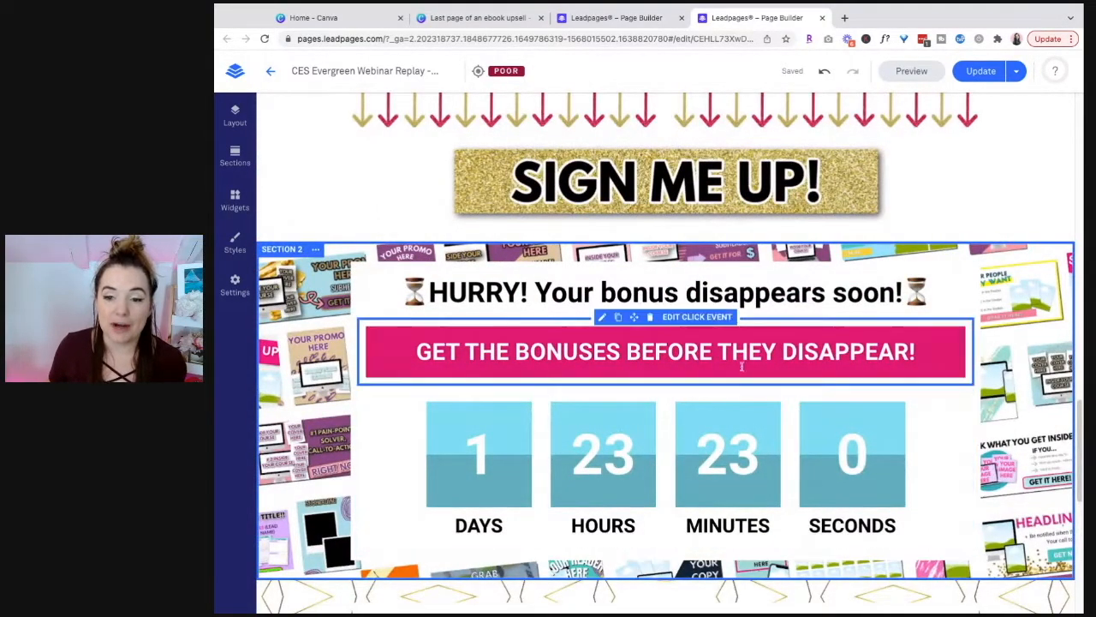
{"action": "scroll", "coordinate": [759, 362], "scroll_direction": "up", "scroll_amount": 10}
{"action": "scroll", "coordinate": [762, 373], "scroll_direction": "up", "scroll_amount": 5}
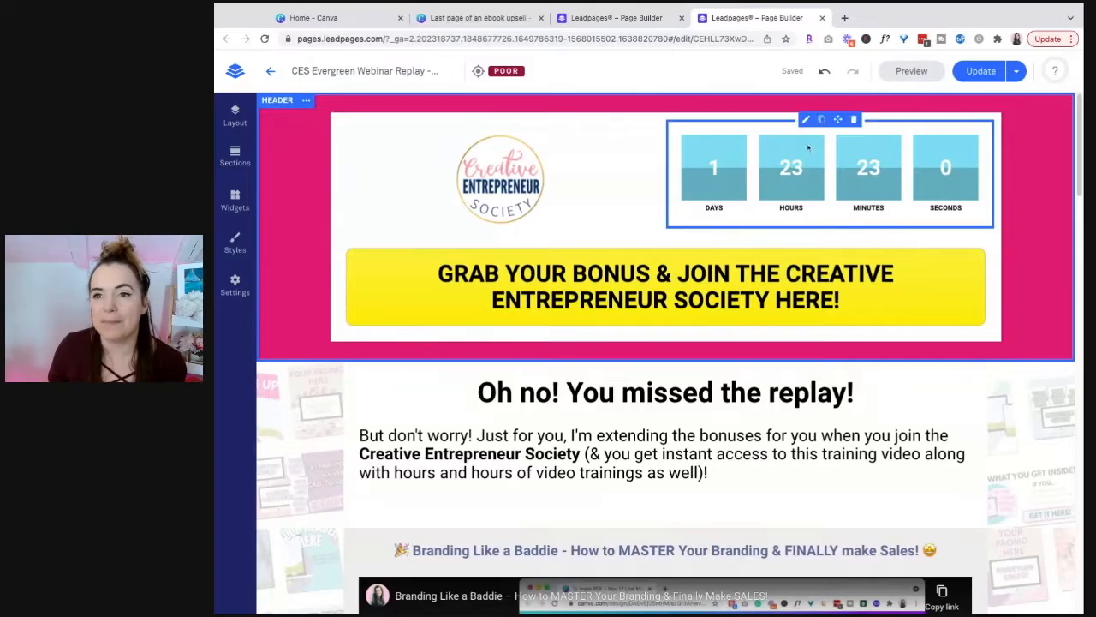
{"action": "left_click", "coordinate": [822, 120]}
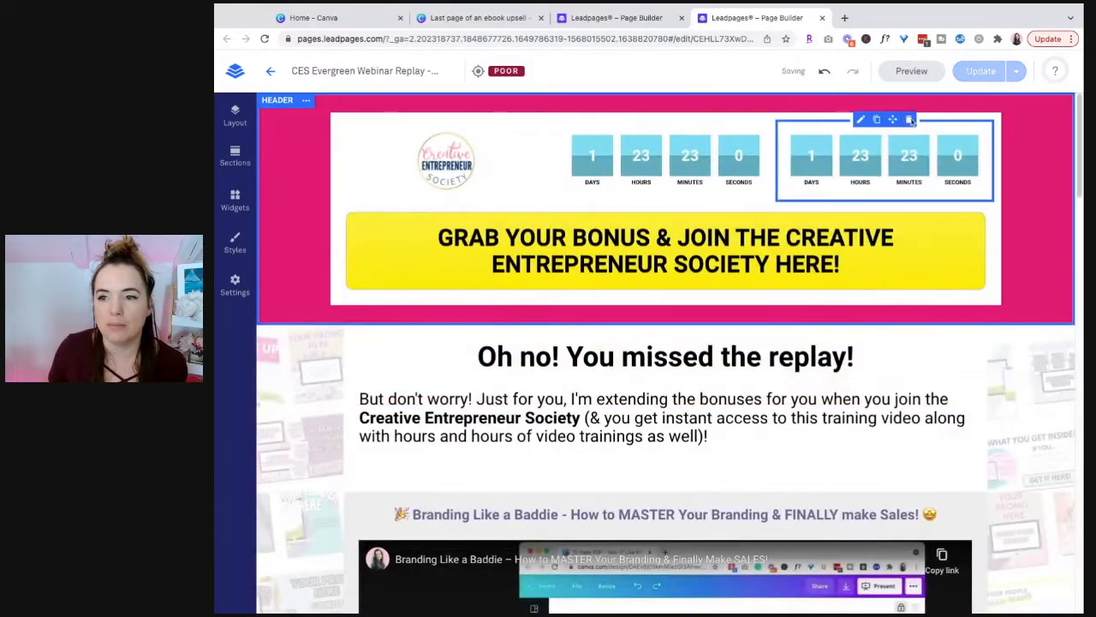
{"action": "left_click", "coordinate": [909, 120]}
{"action": "left_click", "coordinate": [812, 168]}
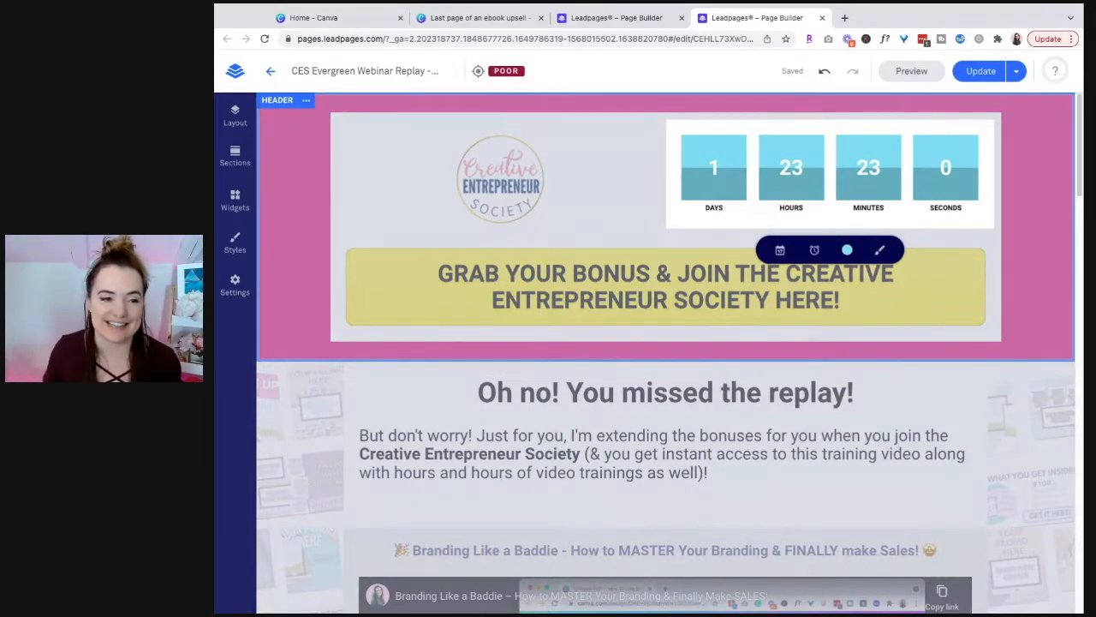
{"action": "left_click", "coordinate": [1017, 162]}
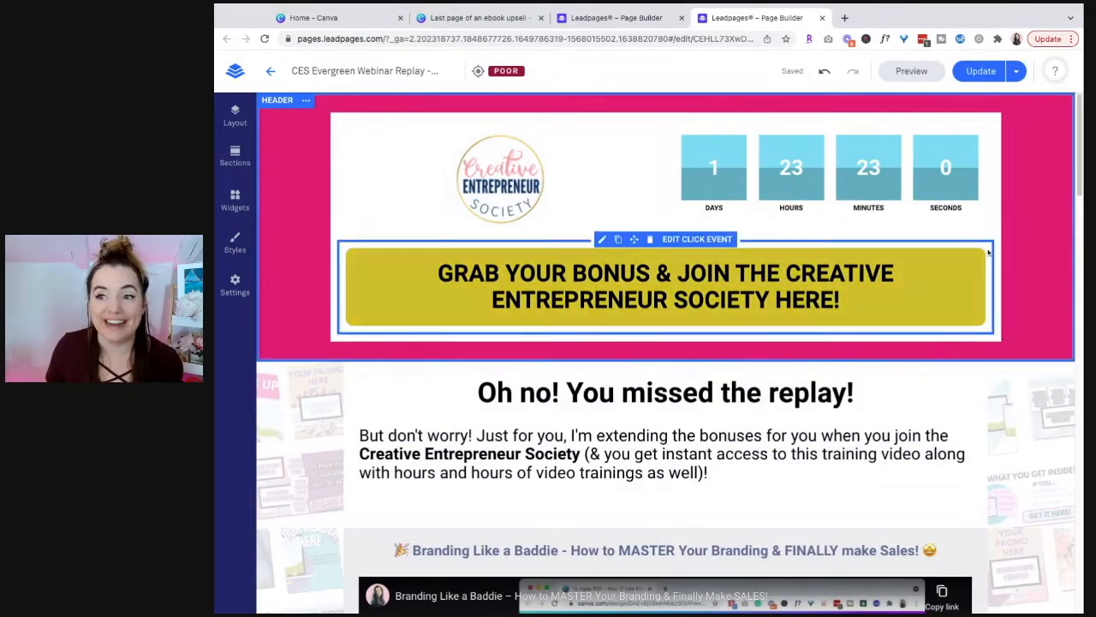
Step: Delete the pasted "Hero - copy - Copy - Copy" section between the header and the Hero section
{"action": "left_click", "coordinate": [382, 369]}
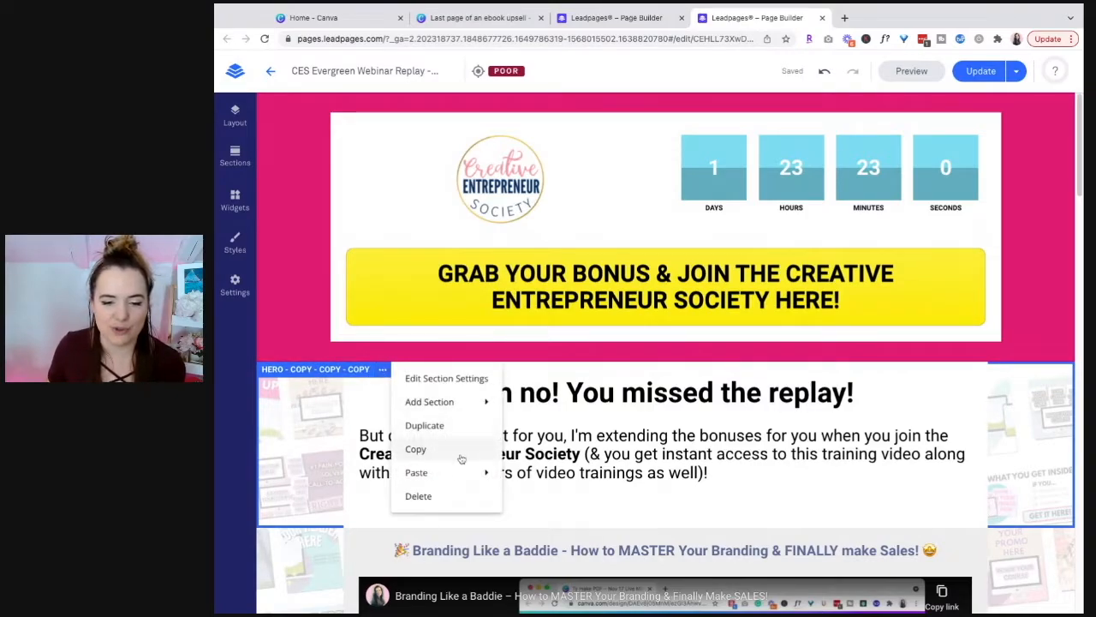
{"action": "left_click", "coordinate": [463, 497]}
{"action": "left_click", "coordinate": [399, 442]}
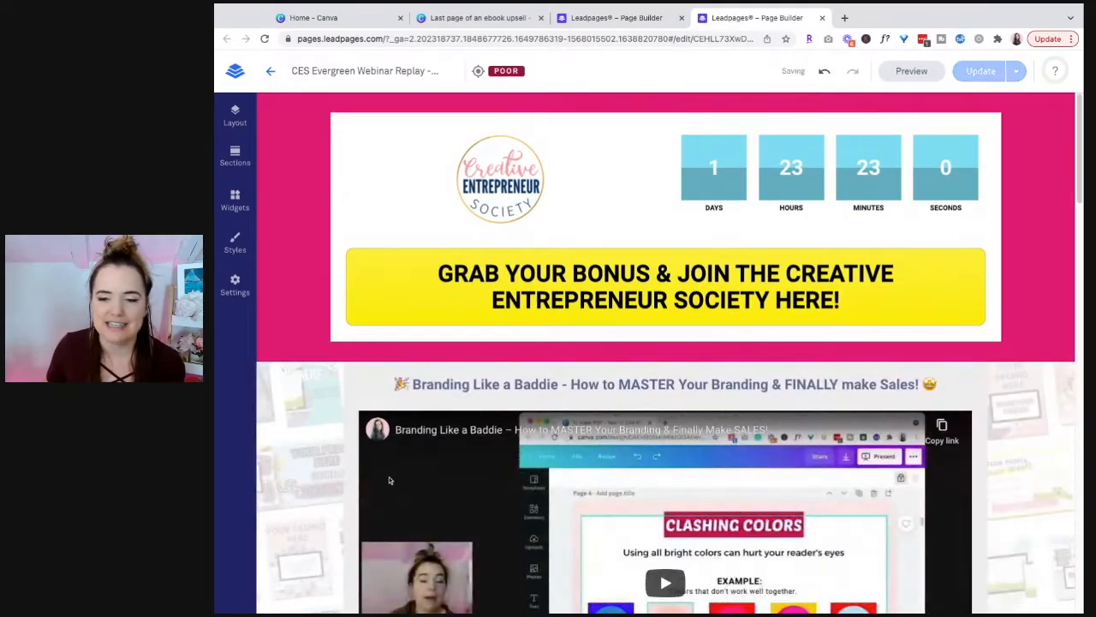
Step: Look over the page from the header countdown past the training video to the missed-replay paragraph in the "Hero - copy" section
{"action": "scroll", "coordinate": [980, 370], "scroll_direction": "down", "scroll_amount": 2}
{"action": "scroll", "coordinate": [980, 370], "scroll_direction": "down", "scroll_amount": 8}
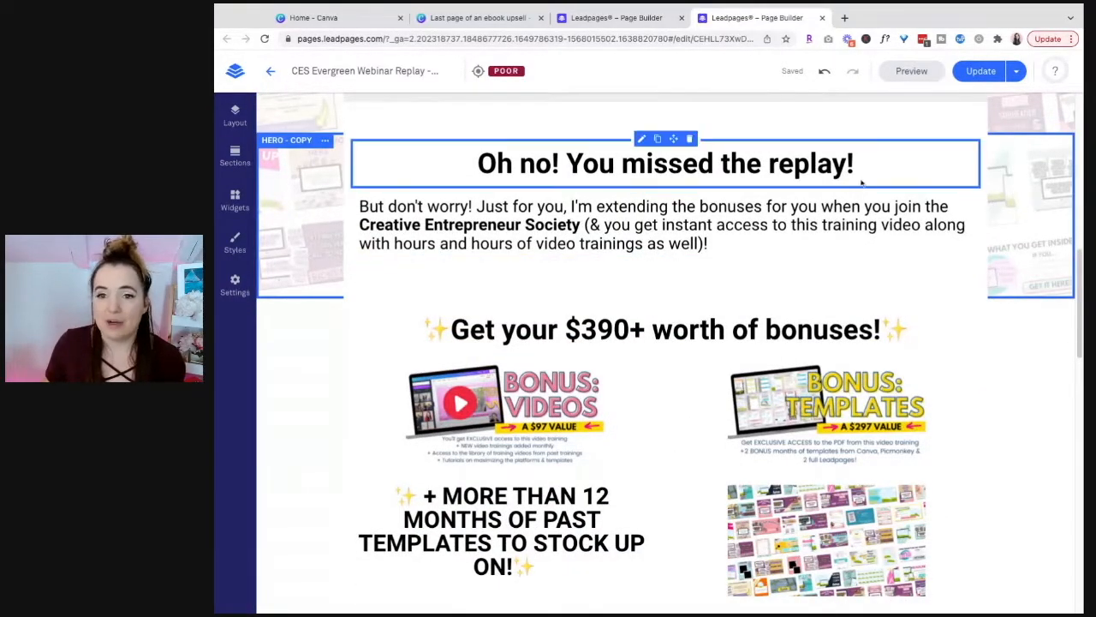
{"action": "scroll", "coordinate": [1010, 190], "scroll_direction": "up", "scroll_amount": 2}
{"action": "scroll", "coordinate": [868, 181], "scroll_direction": "up", "scroll_amount": 5}
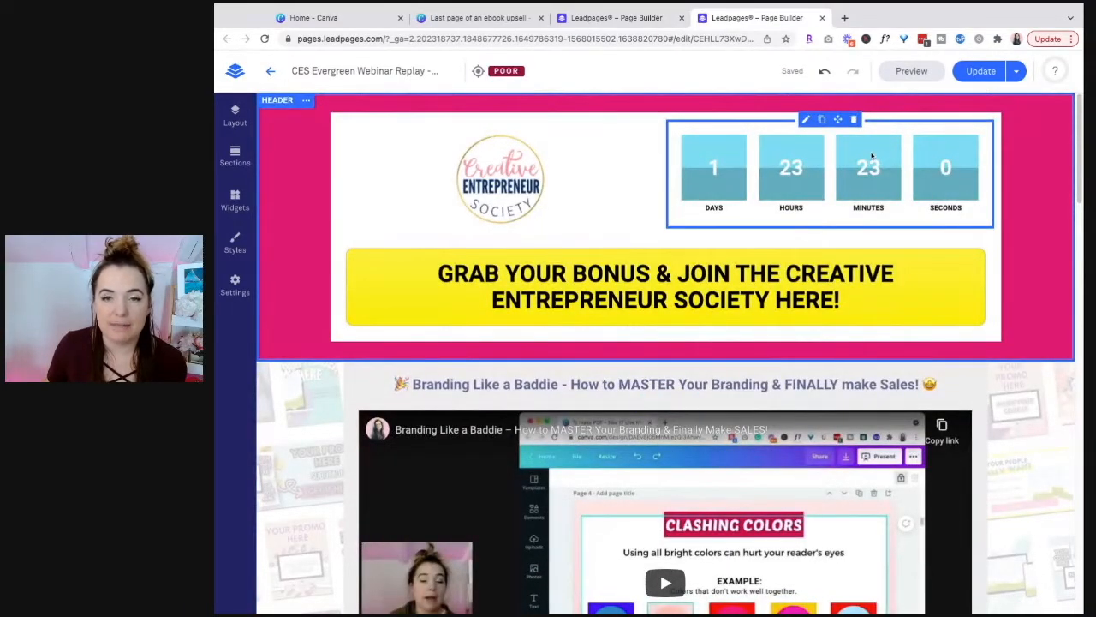
{"action": "scroll", "coordinate": [746, 263], "scroll_direction": "down", "scroll_amount": 3}
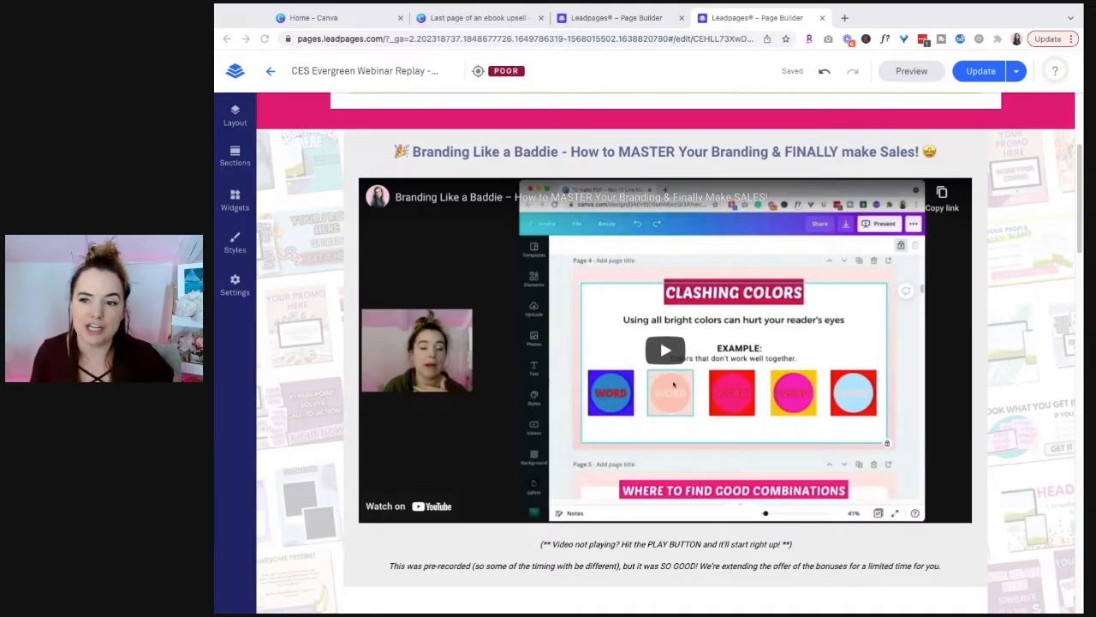
{"action": "scroll", "coordinate": [993, 416], "scroll_direction": "up", "scroll_amount": 3}
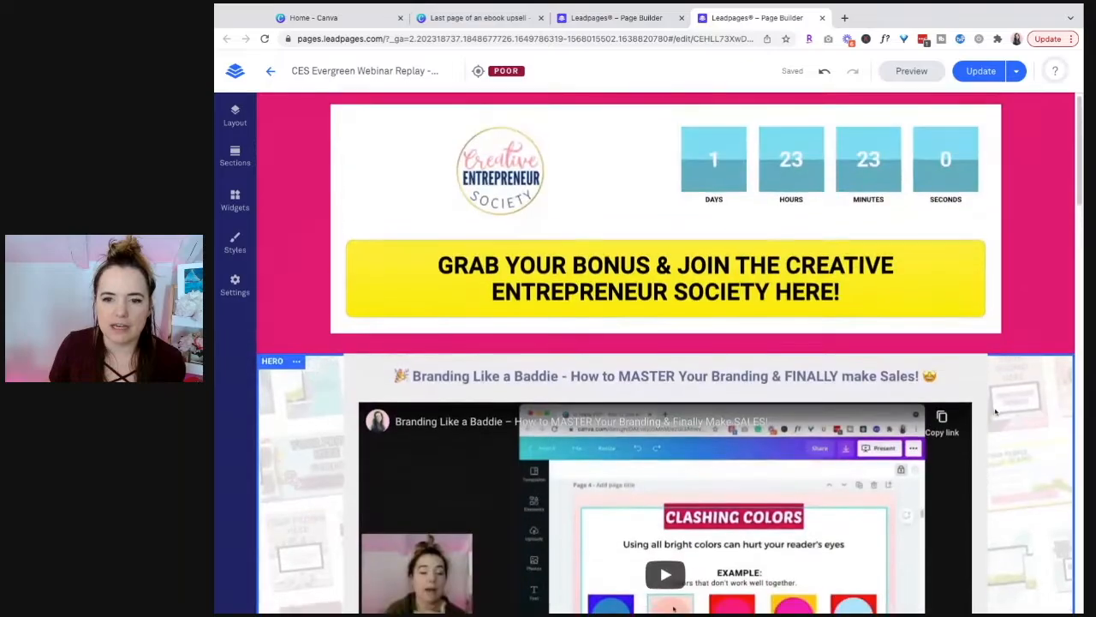
{"action": "scroll", "coordinate": [995, 413], "scroll_direction": "down", "scroll_amount": 8}
{"action": "left_click", "coordinate": [688, 302]}
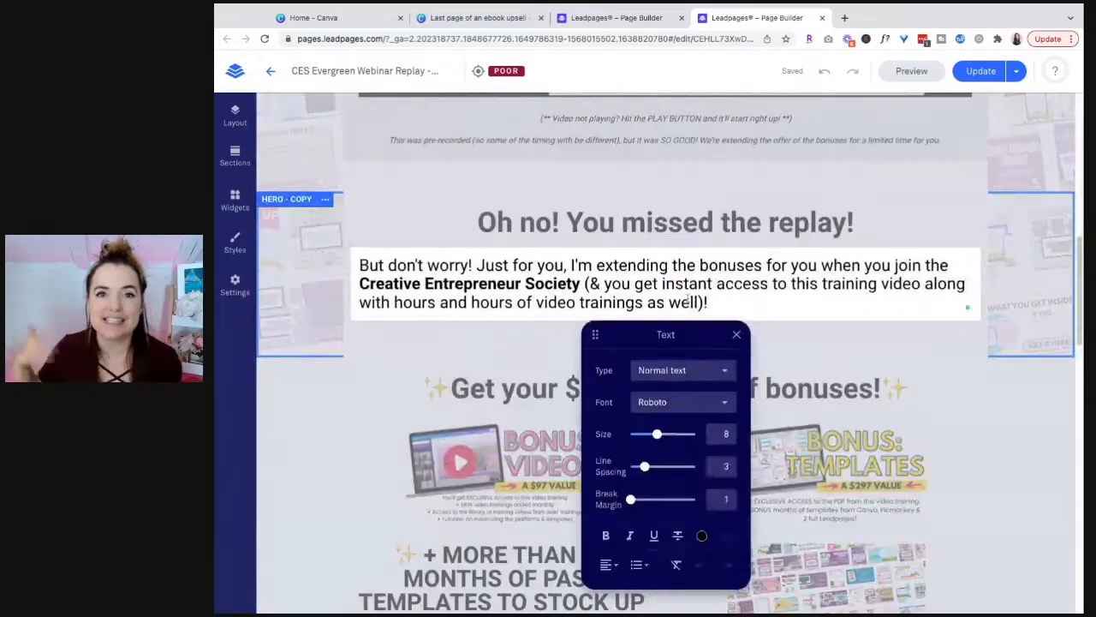
{"action": "left_click", "coordinate": [1033, 176]}
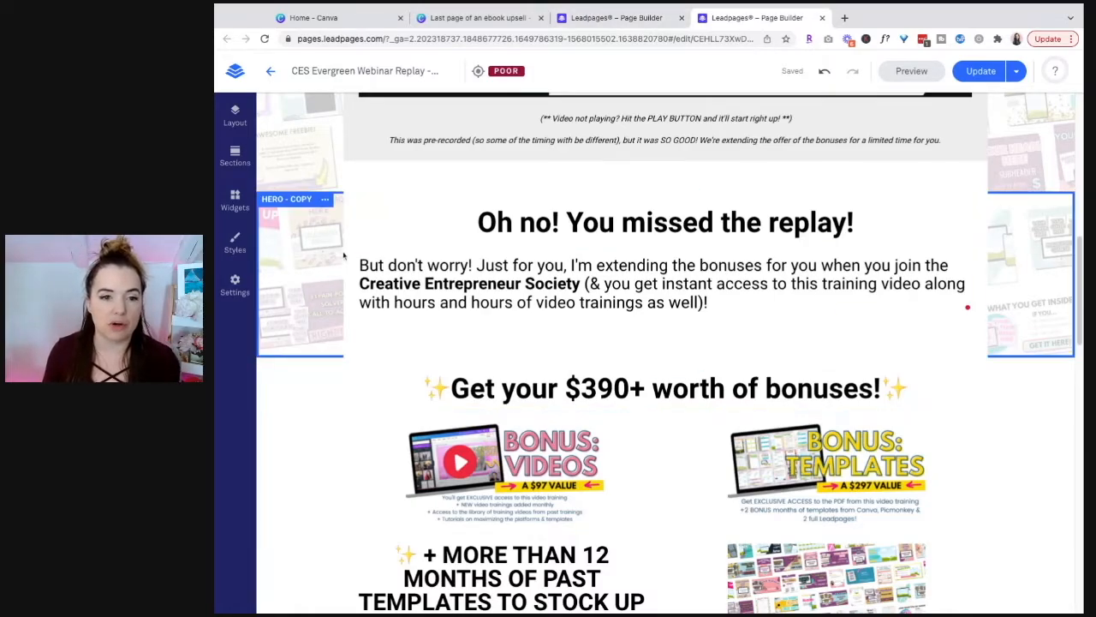
Step: View the "Hero - copy" section's options for adding a section above or below, and return to the header countdown
{"action": "left_click", "coordinate": [327, 199]}
{"action": "mouse_move", "coordinate": [384, 299]}
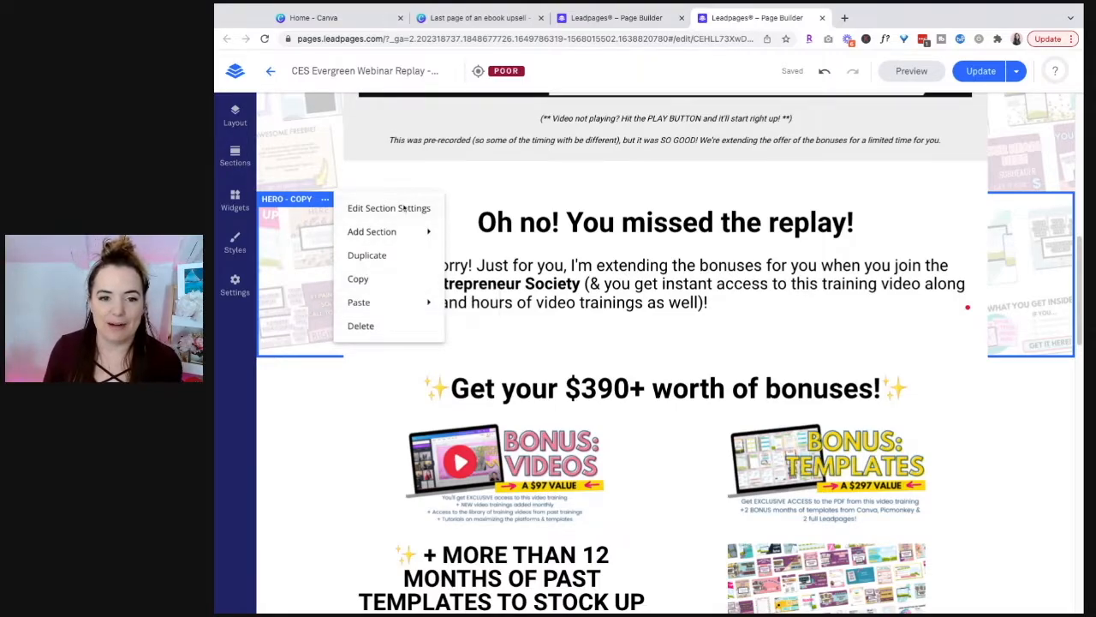
{"action": "mouse_move", "coordinate": [424, 230]}
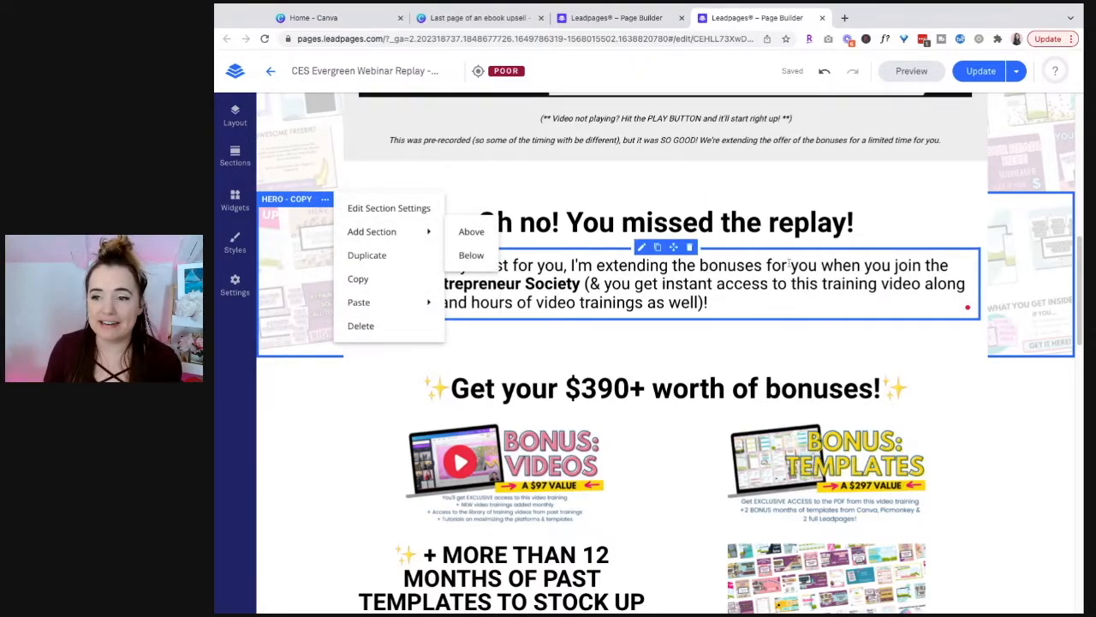
{"action": "left_click", "coordinate": [1016, 223]}
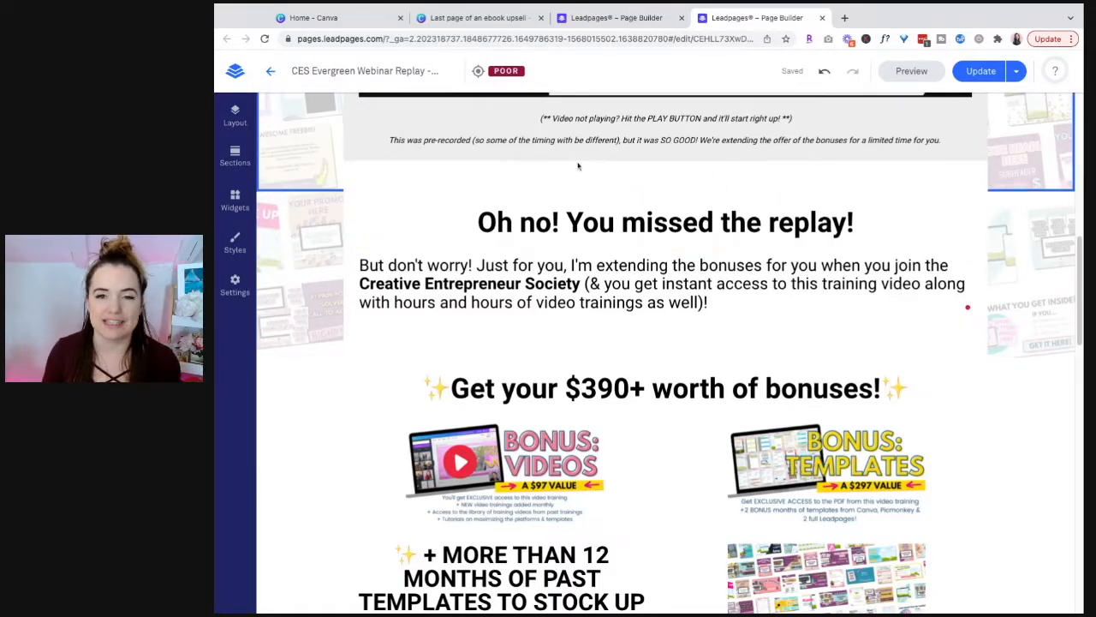
{"action": "scroll", "coordinate": [578, 166], "scroll_direction": "up", "scroll_amount": 10}
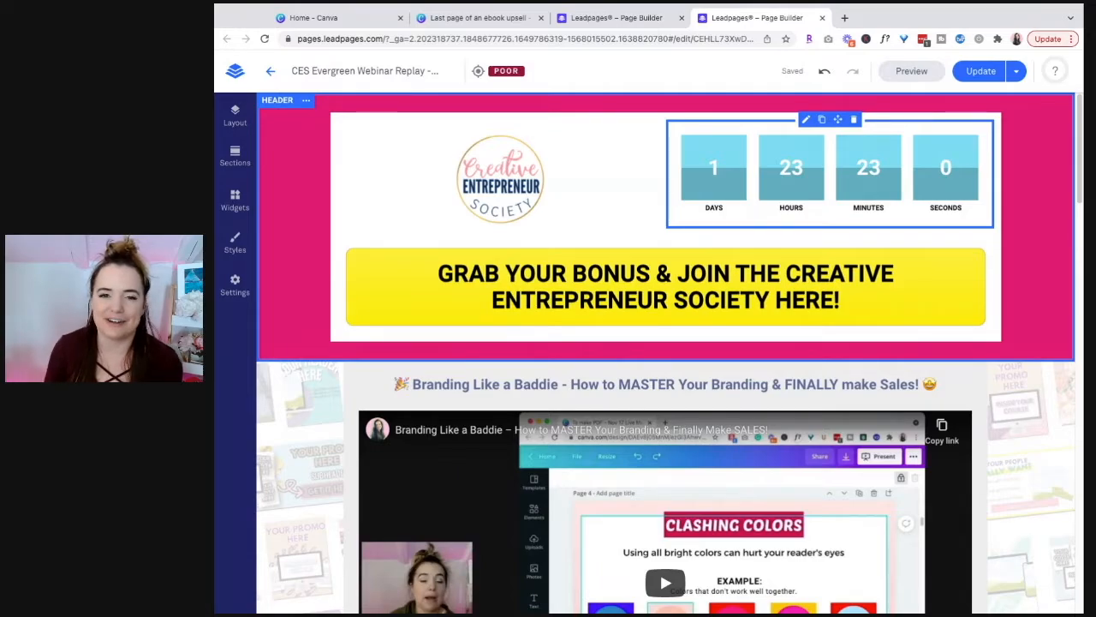
{"action": "scroll", "coordinate": [917, 180], "scroll_direction": "down", "scroll_amount": 1}
{"action": "scroll", "coordinate": [917, 180], "scroll_direction": "down", "scroll_amount": 4}
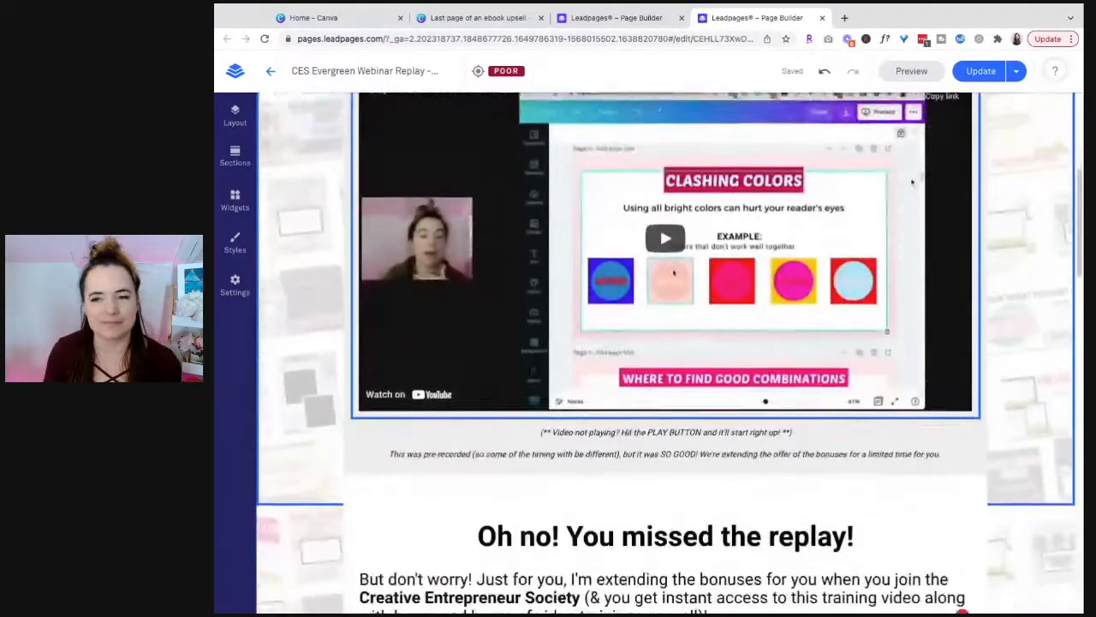
{"action": "scroll", "coordinate": [524, 273], "scroll_direction": "up", "scroll_amount": 4}
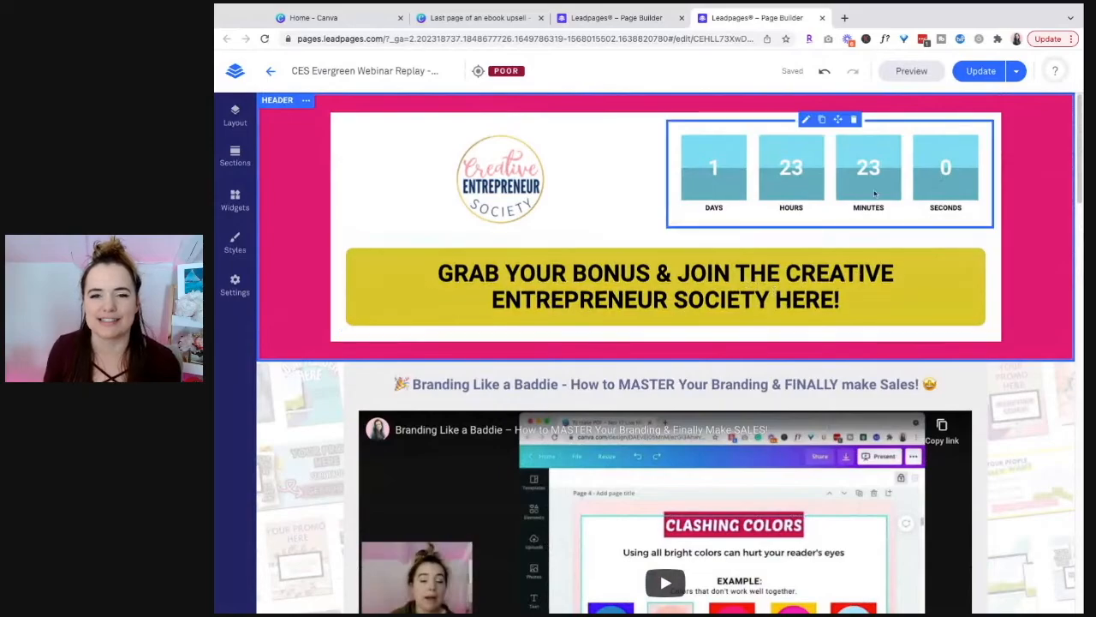